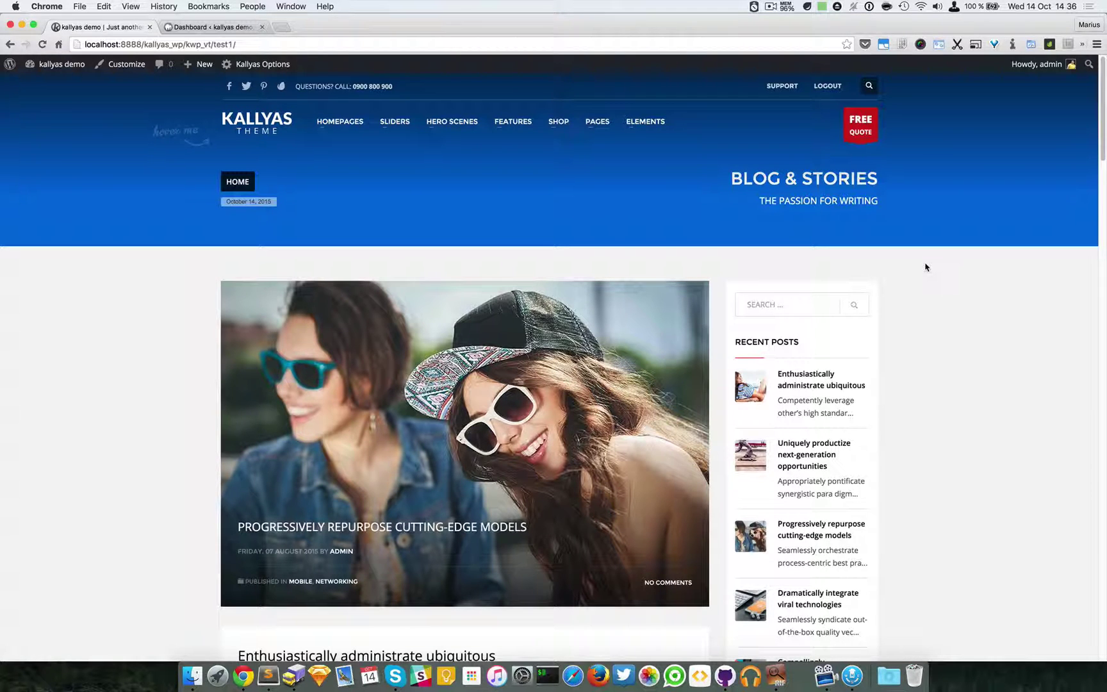
# Open the Video Launcher hero scene demo page from Hero Scenes.
pyautogui.moveTo(447, 126)
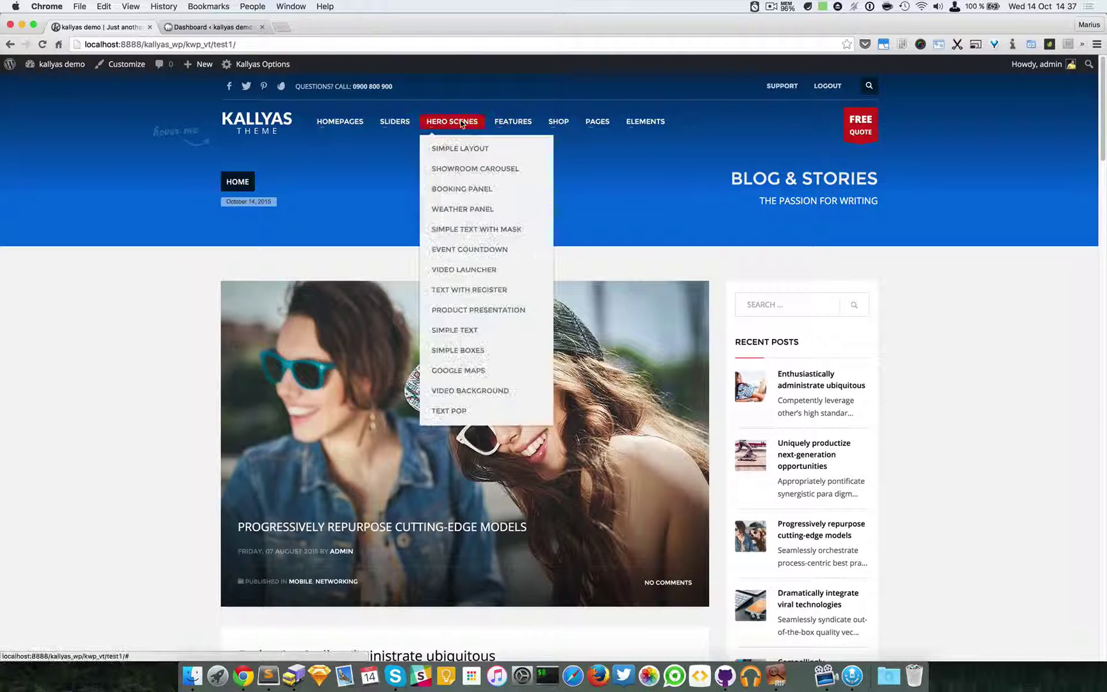
pyautogui.moveTo(505, 149)
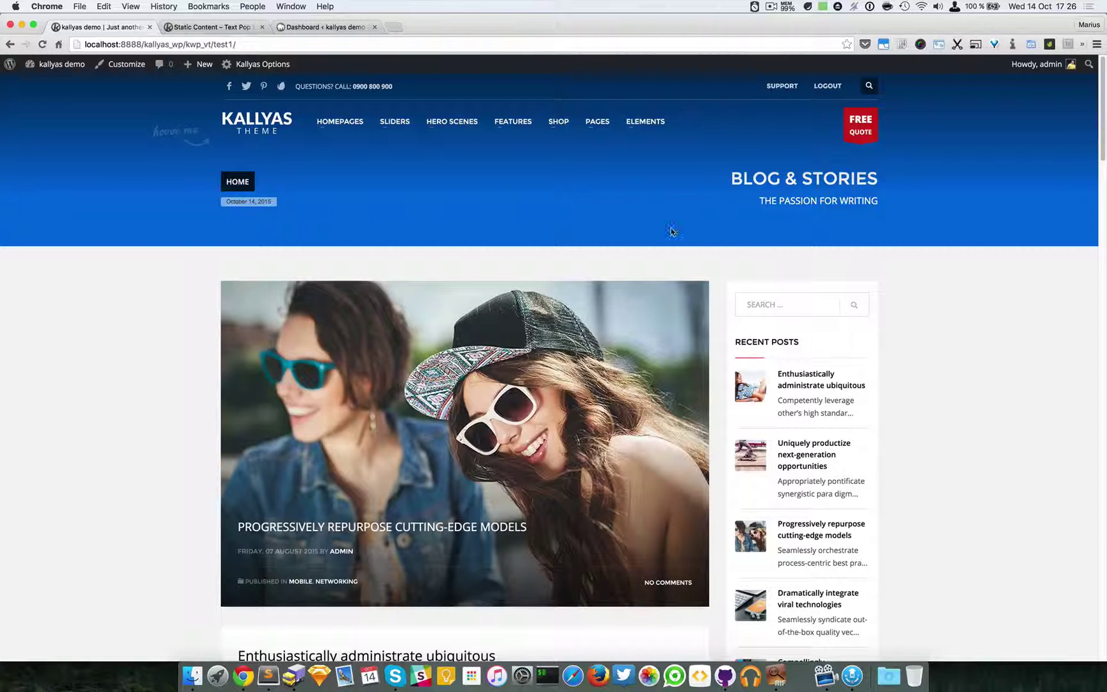
pyautogui.moveTo(447, 146)
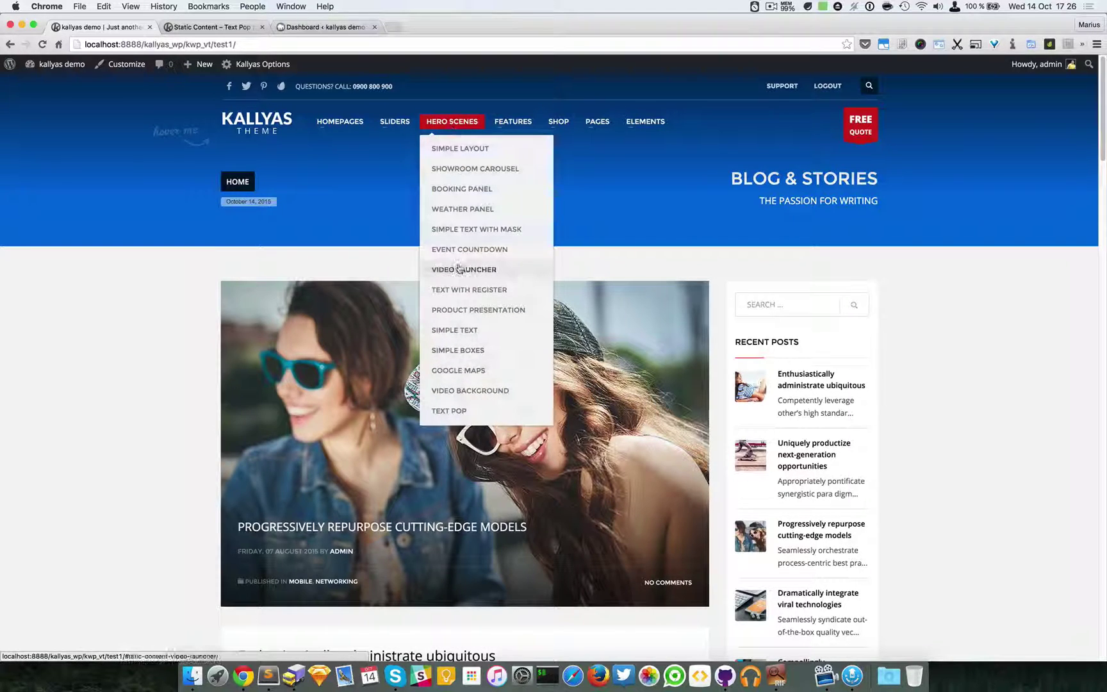
pyautogui.click(480, 271)
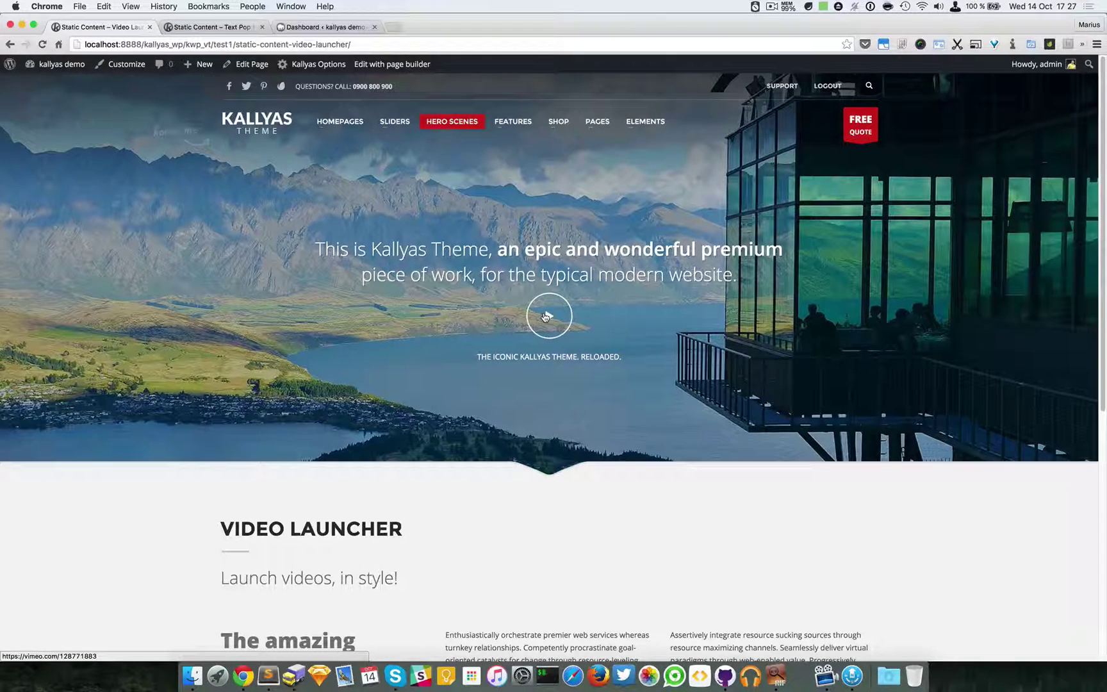
# Play the hero's Vimeo video in its lightbox, then close the preview.
pyautogui.click(546, 317)
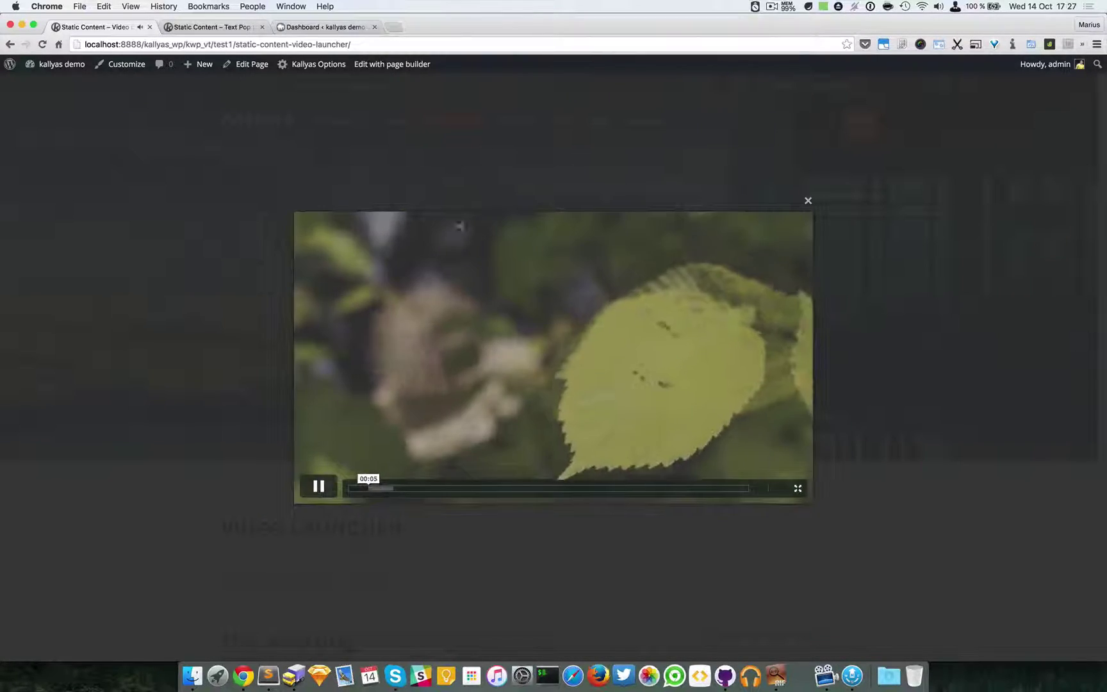
pyautogui.click(892, 310)
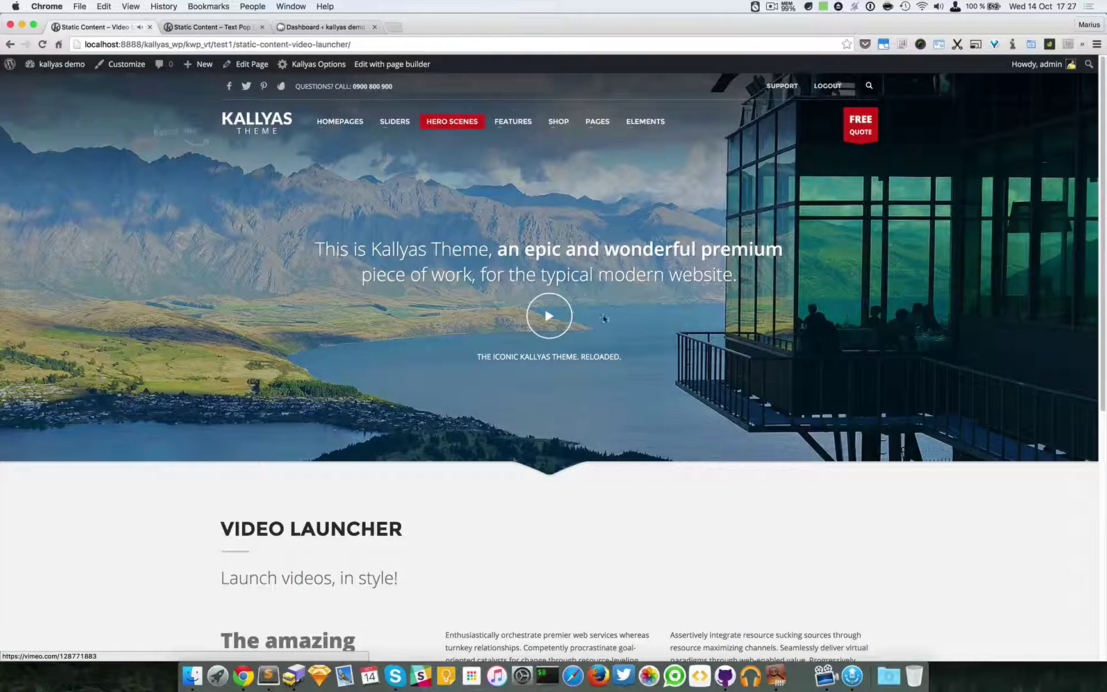
pyautogui.click(635, 313)
# In the page builder, hide the header and show the Static Content Video options with Element Height 700.
pyautogui.click(394, 64)
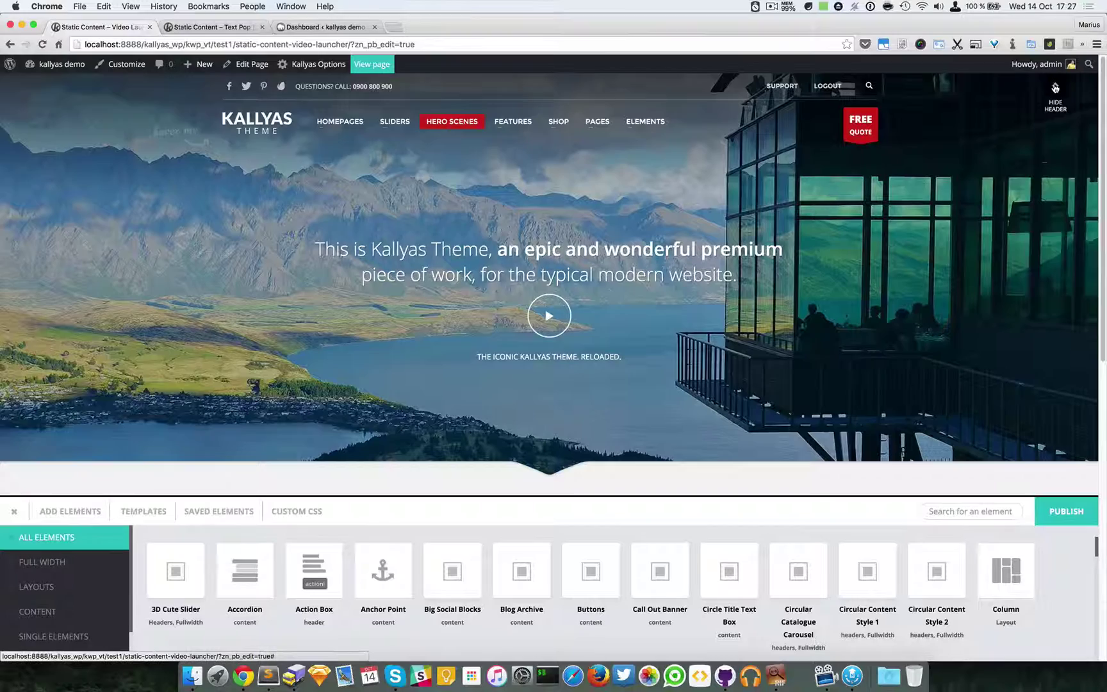
pyautogui.click(1055, 88)
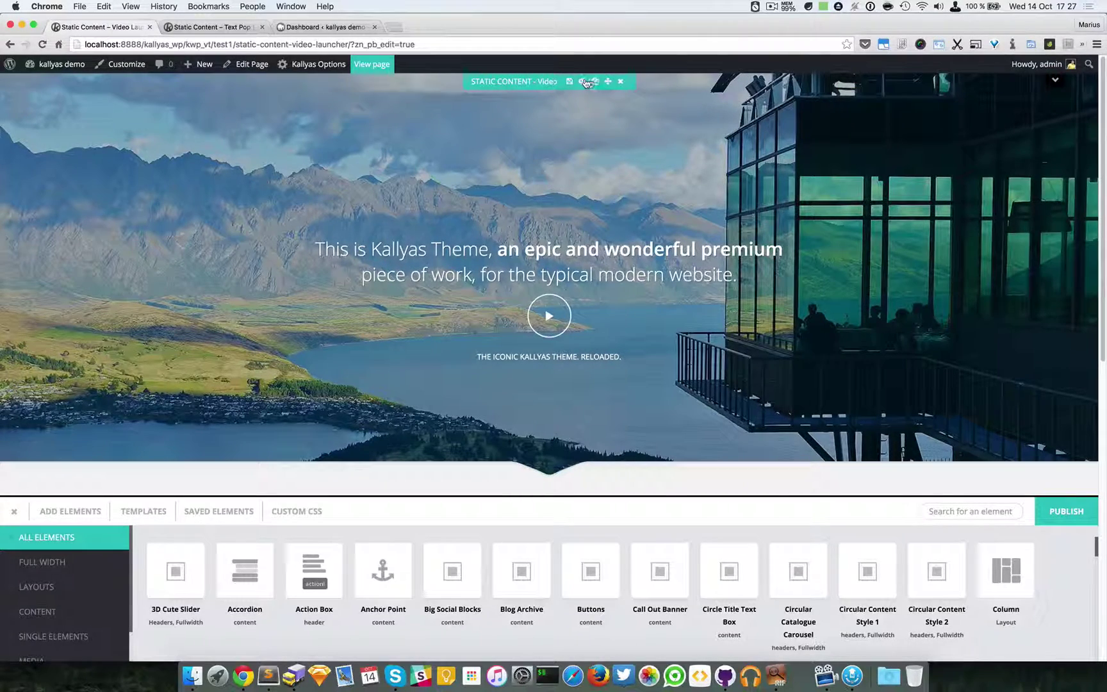
pyautogui.click(585, 82)
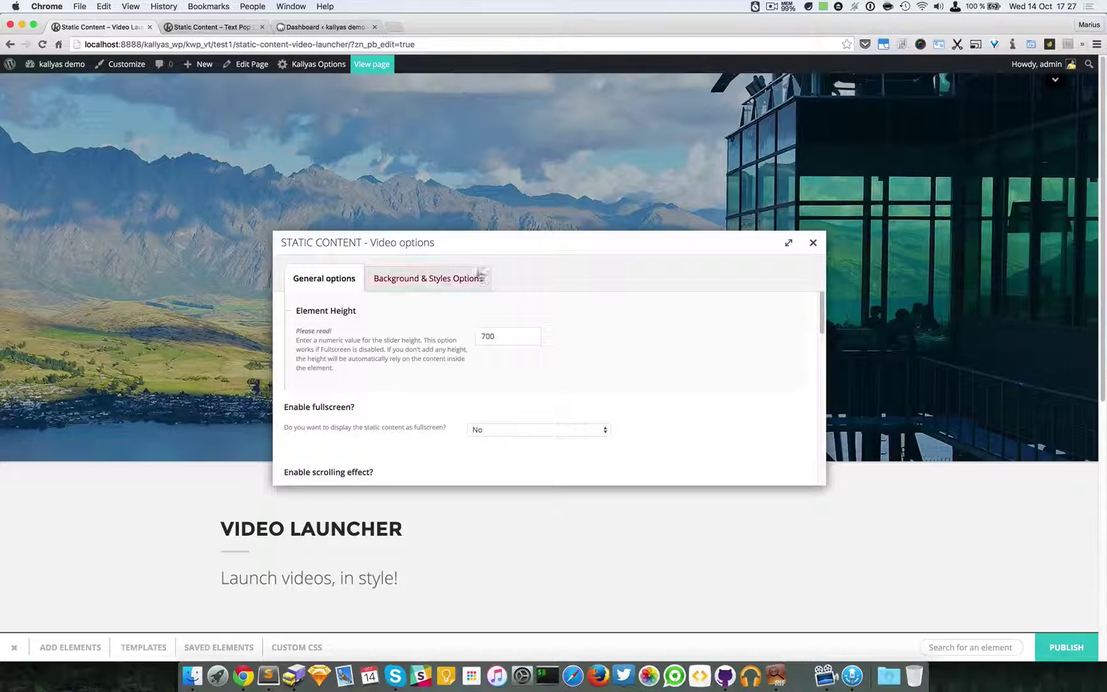
pyautogui.moveTo(468, 251); pyautogui.dragTo(668, 383)
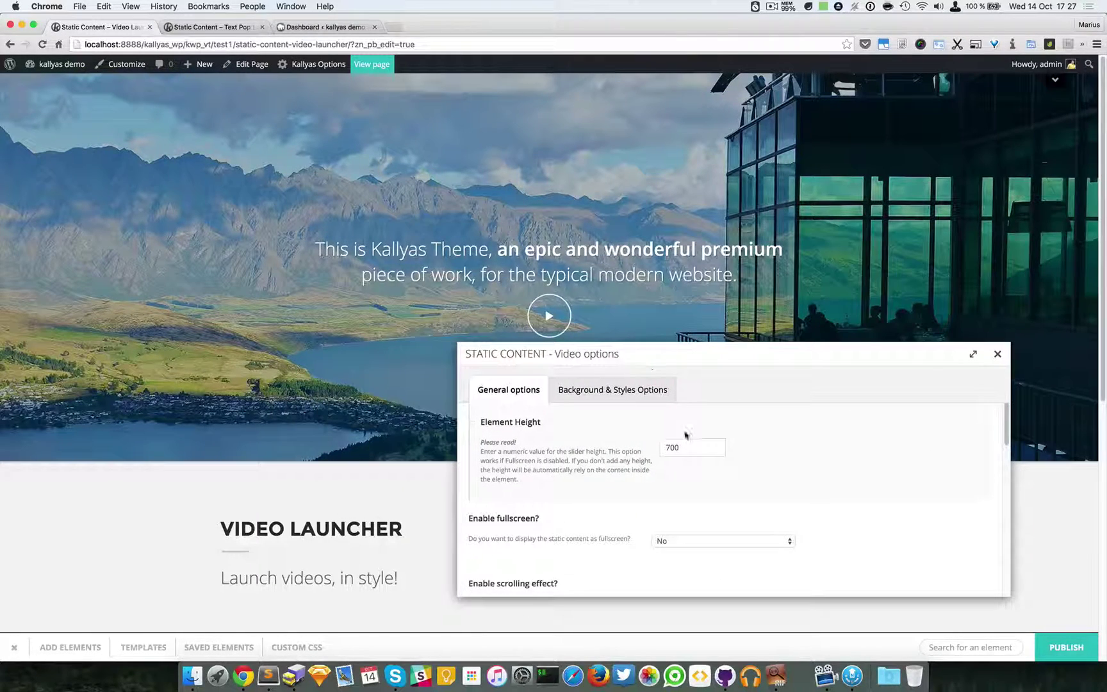
pyautogui.scroll(-1, 602, 445)
pyautogui.scroll(1, 576, 446)
pyautogui.click(717, 446)
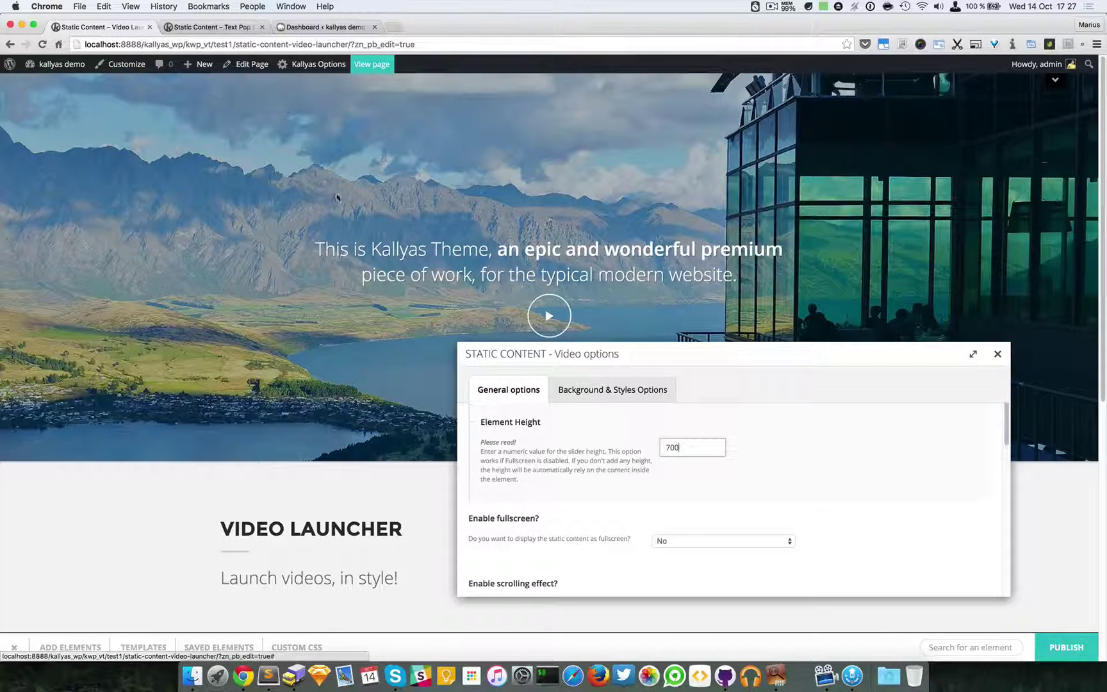
# Set Enable fullscreen? to Yes, then scroll the page to check the scrolling effect.
pyautogui.scroll(-1, 728, 476)
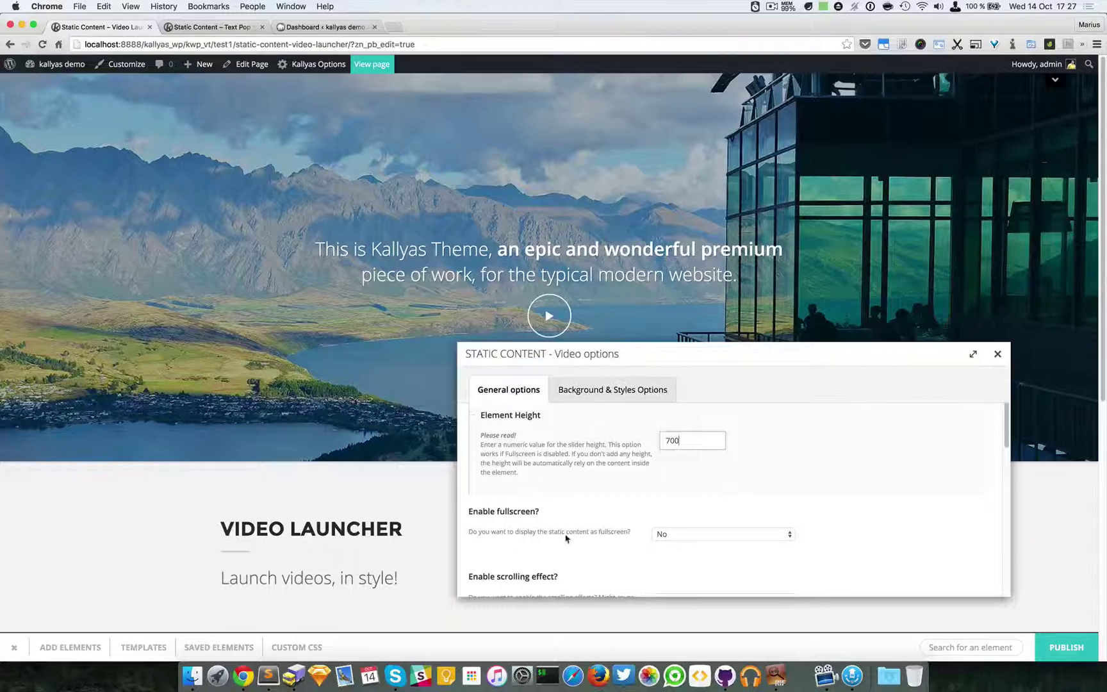
pyautogui.click(699, 530)
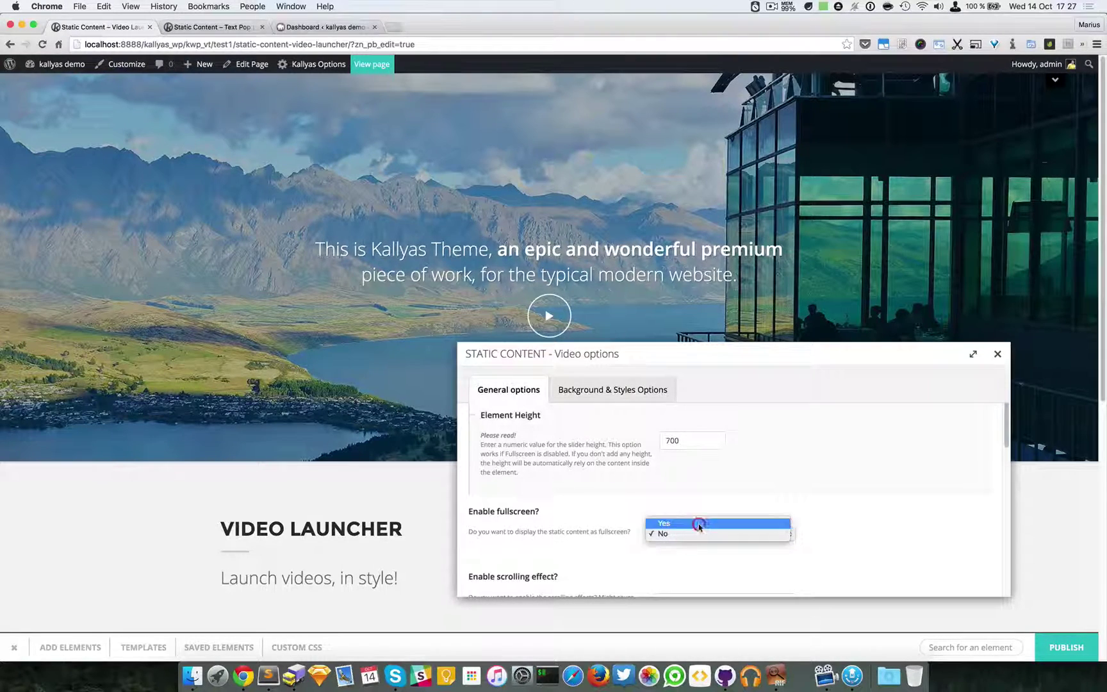
pyautogui.click(699, 524)
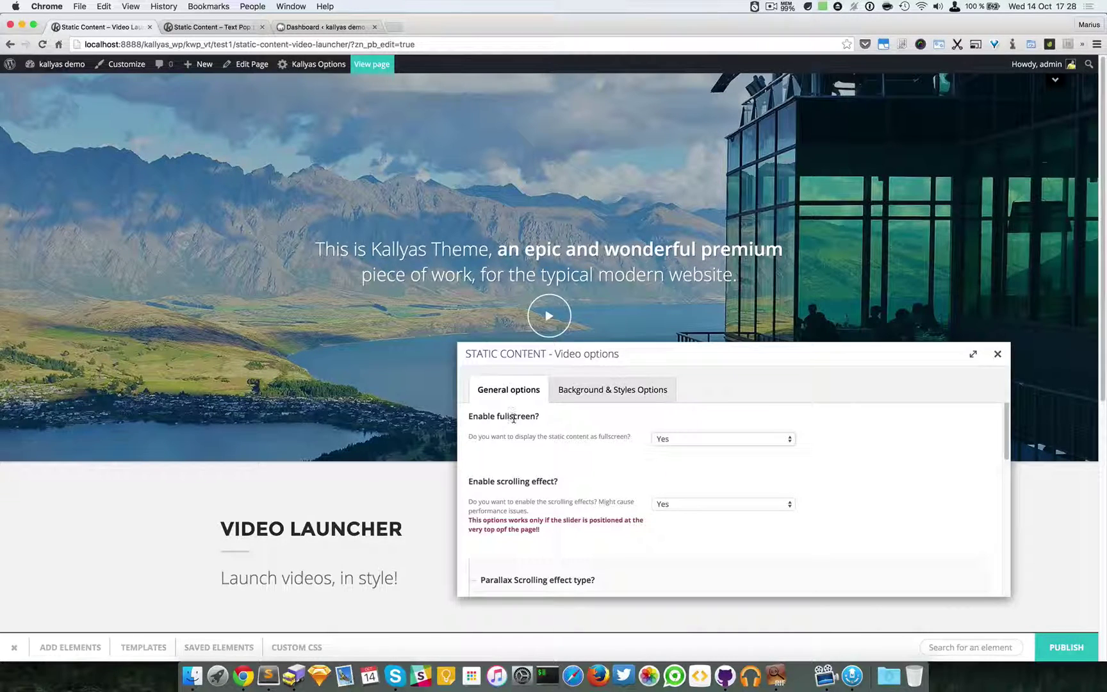
pyautogui.scroll(-1, 287, 479)
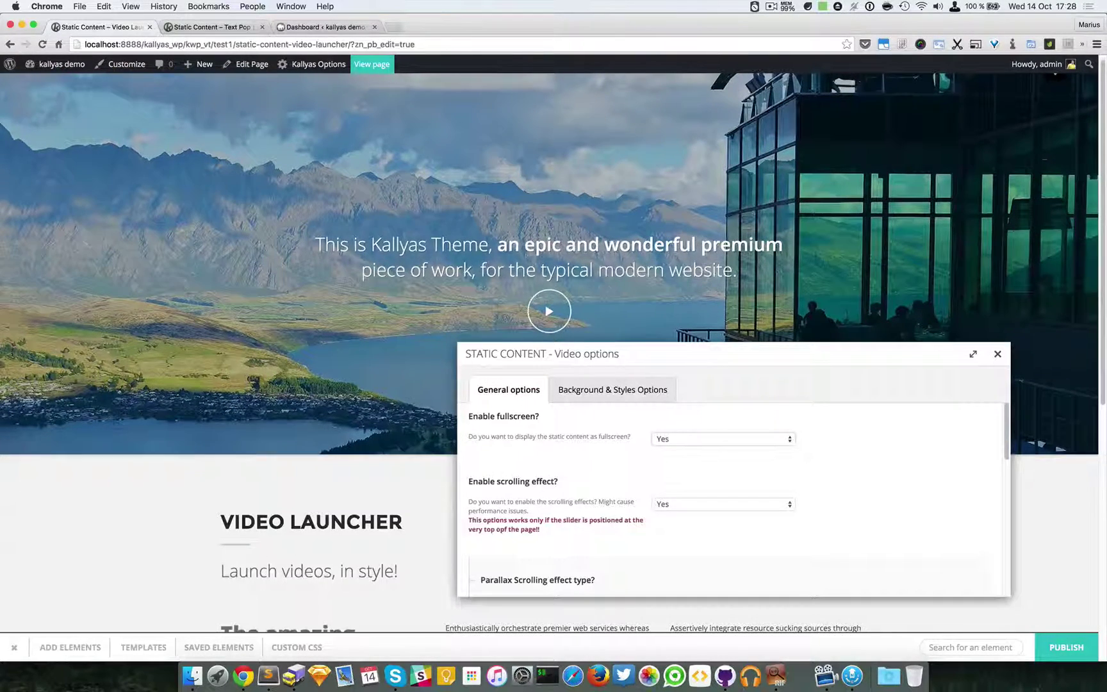
pyautogui.scroll(1, 229, 378)
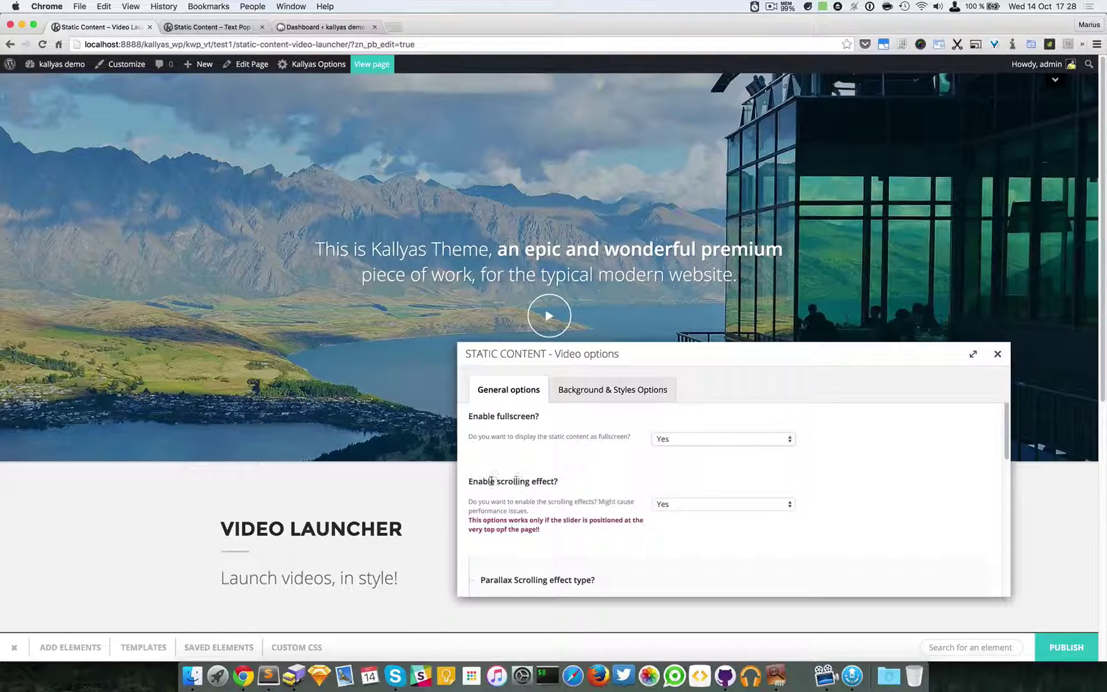
pyautogui.scroll(-3, 428, 363)
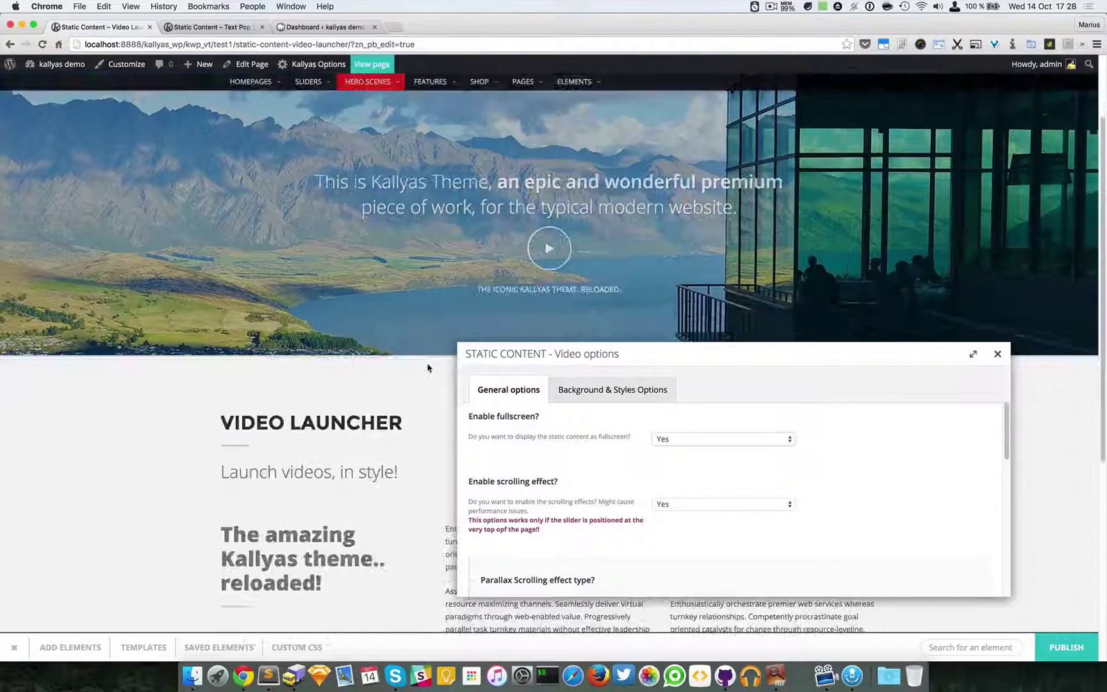
pyautogui.scroll(-2, 428, 367)
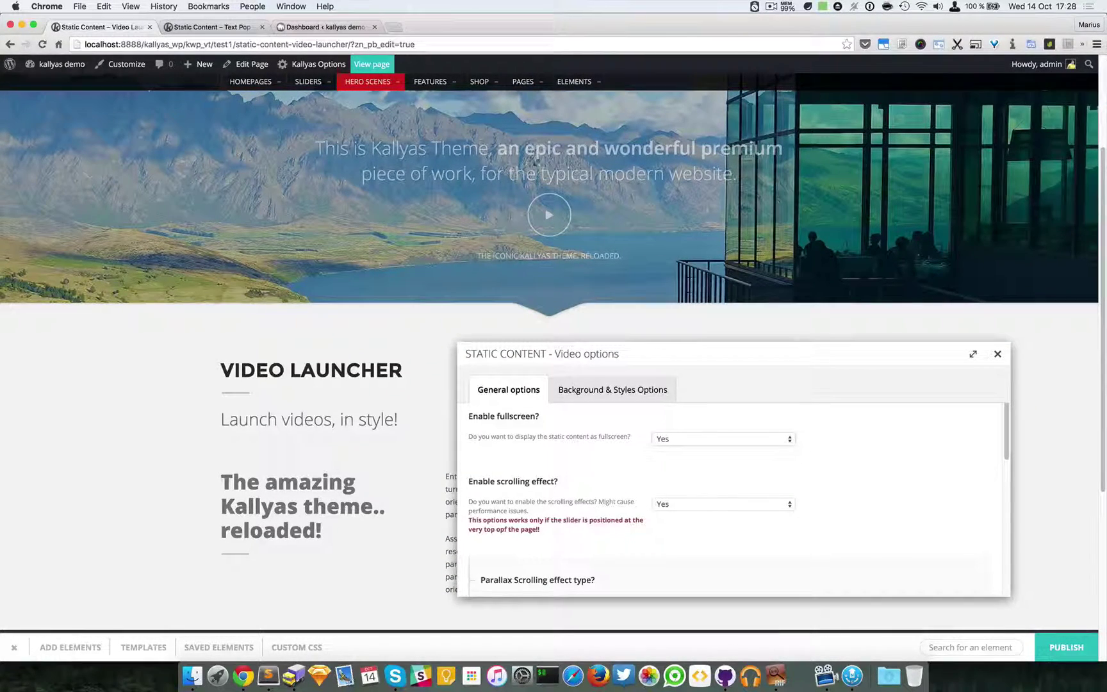
pyautogui.scroll(-2, 542, 232)
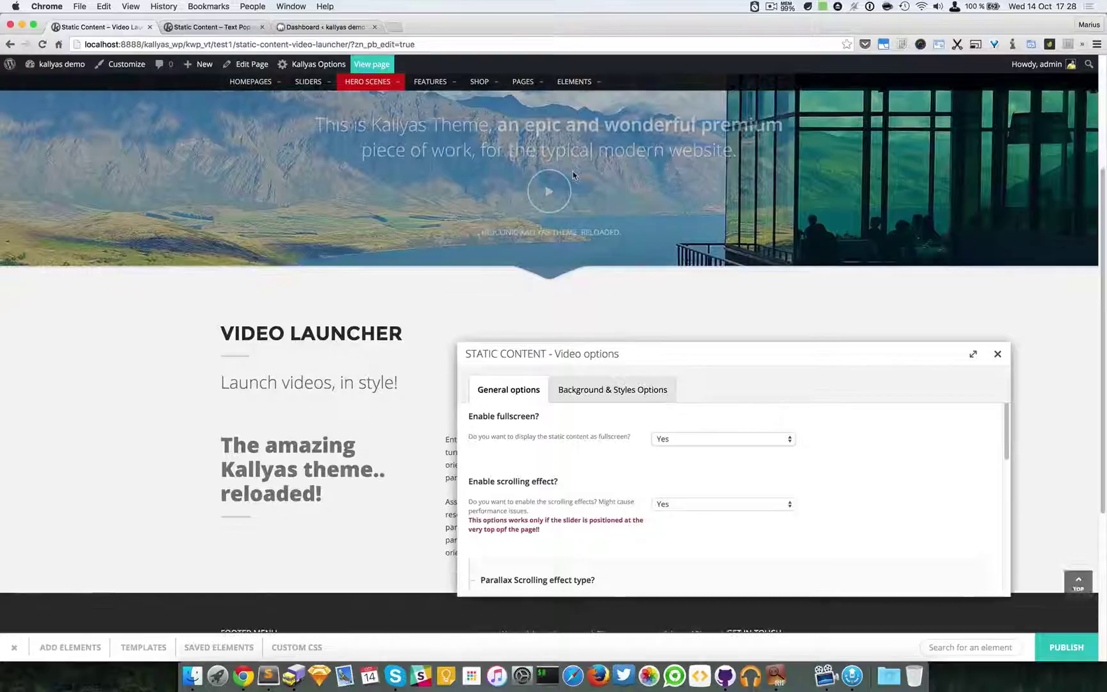
pyautogui.scroll(5, 516, 280)
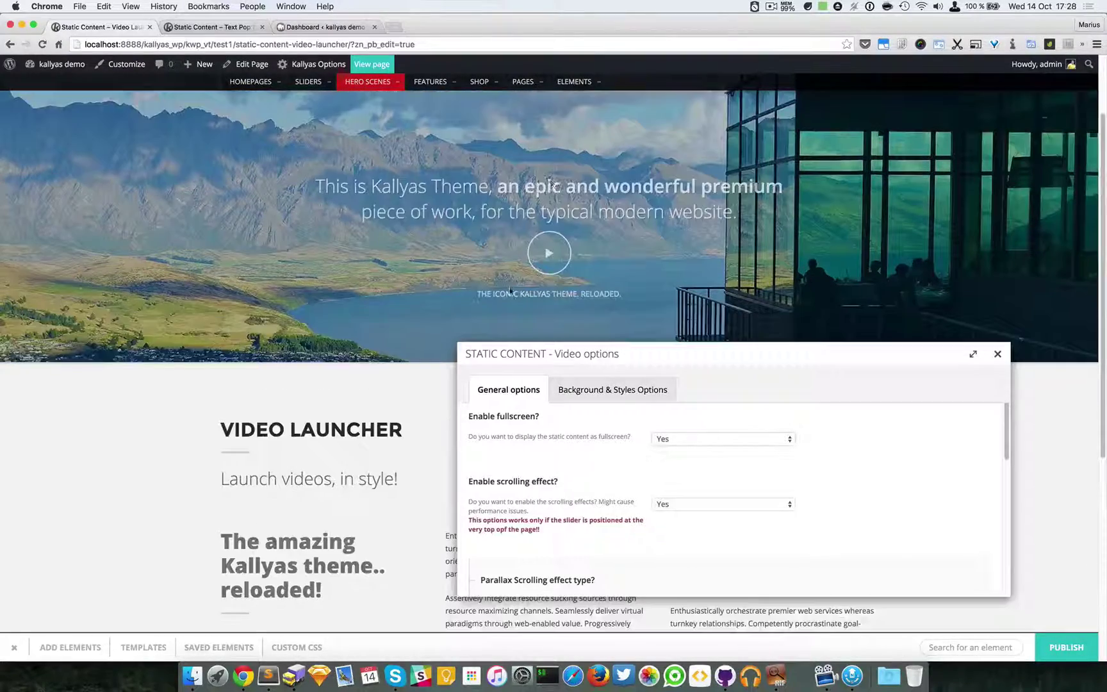
pyautogui.scroll(-2, 517, 280)
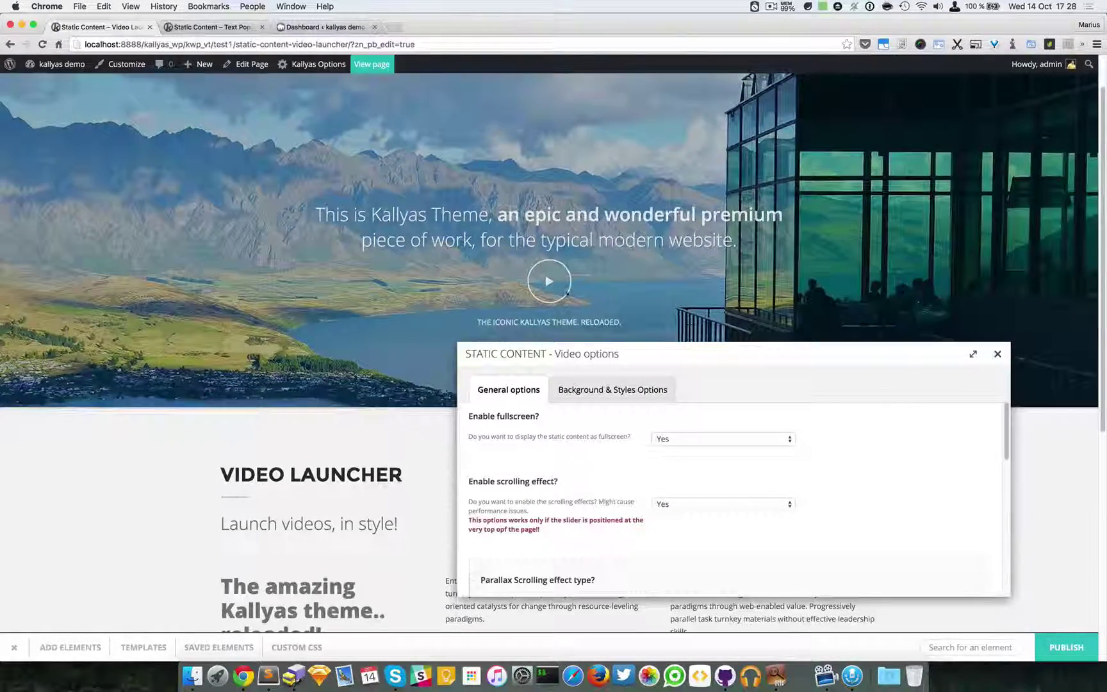
pyautogui.scroll(2, 423, 250)
pyautogui.scroll(-2, 411, 245)
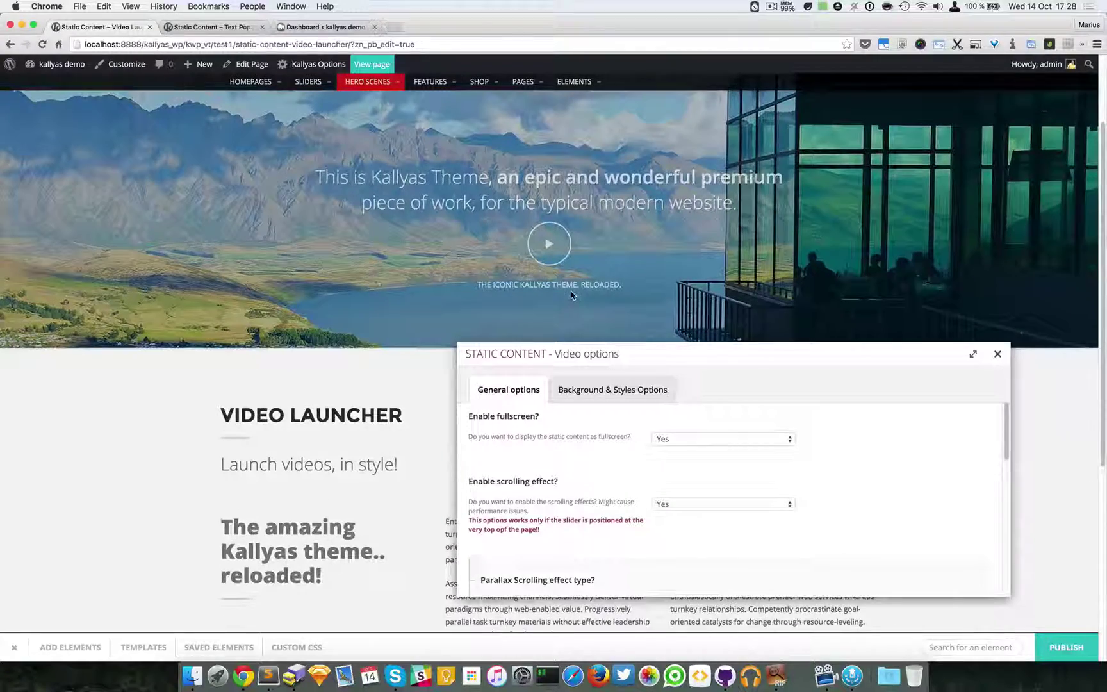
pyautogui.scroll(-3, 610, 195)
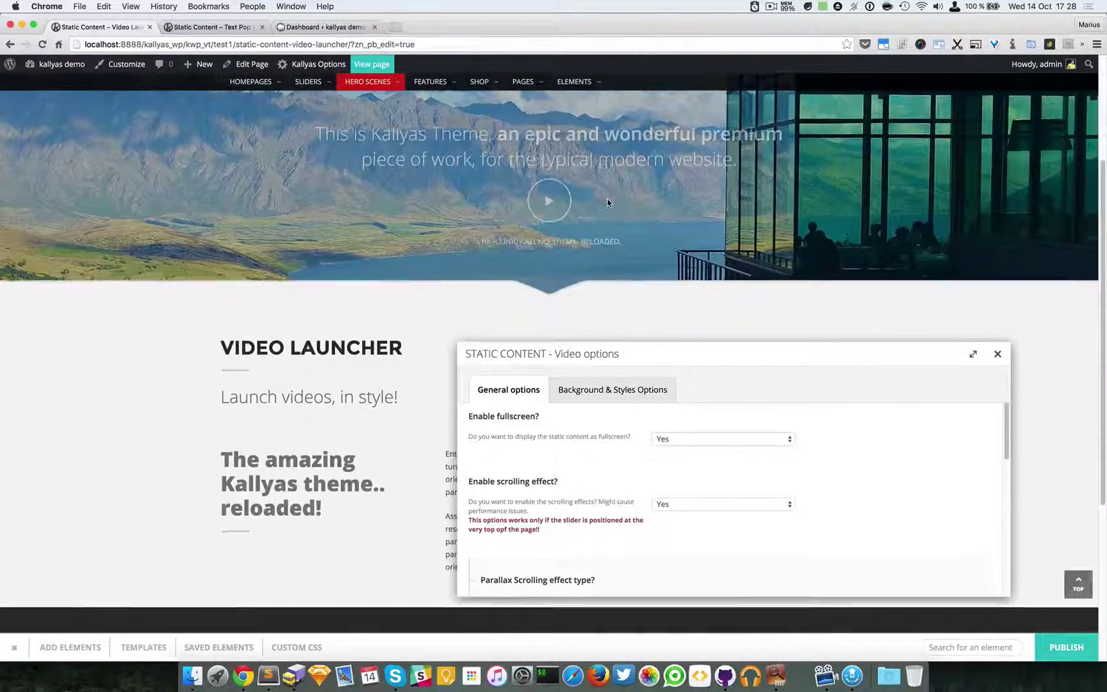
pyautogui.scroll(5, 608, 205)
pyautogui.scroll(-4, 621, 519)
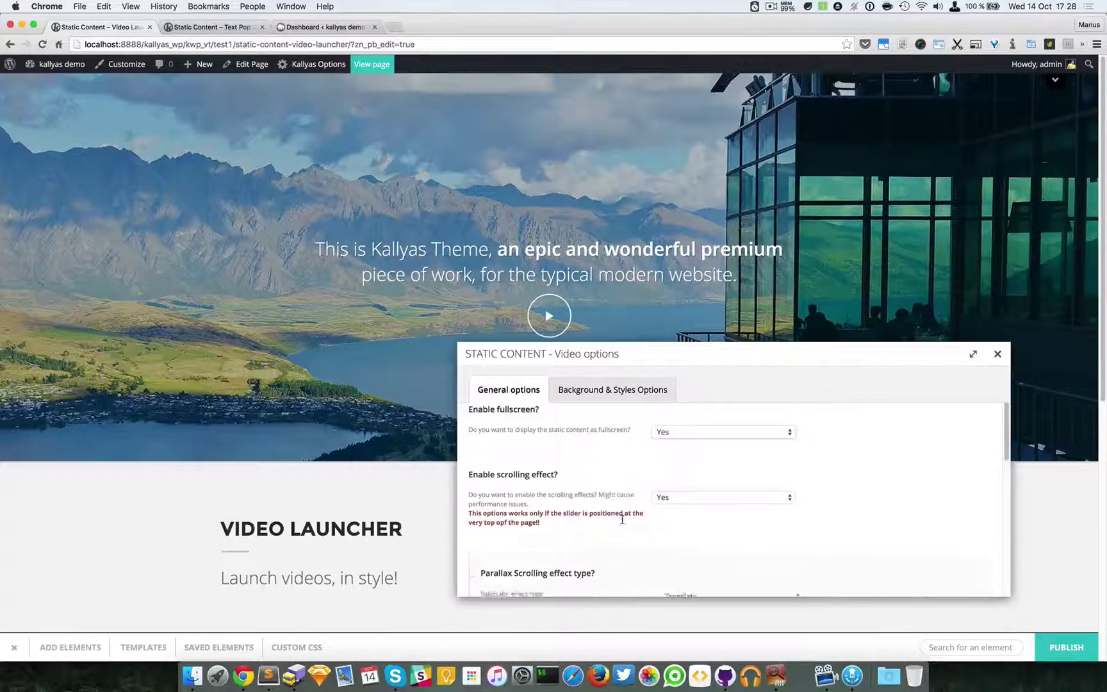
# Choose the Translate + Fade + Scale parallax scrolling effect for the hero.
pyautogui.click(717, 482)
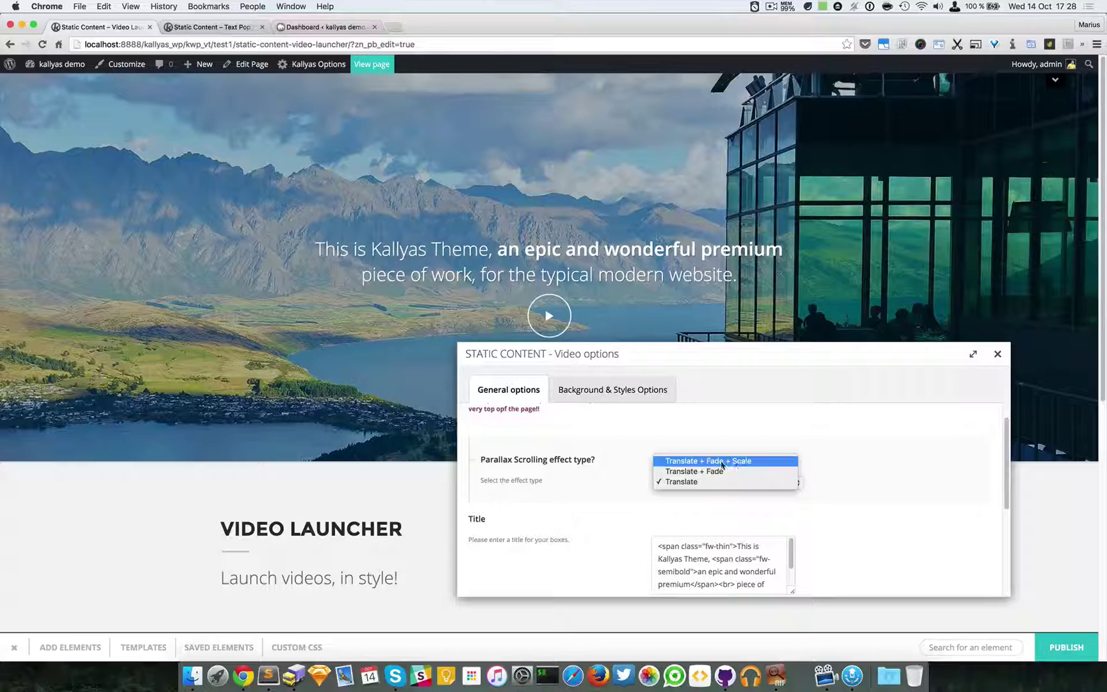
pyautogui.click(727, 460)
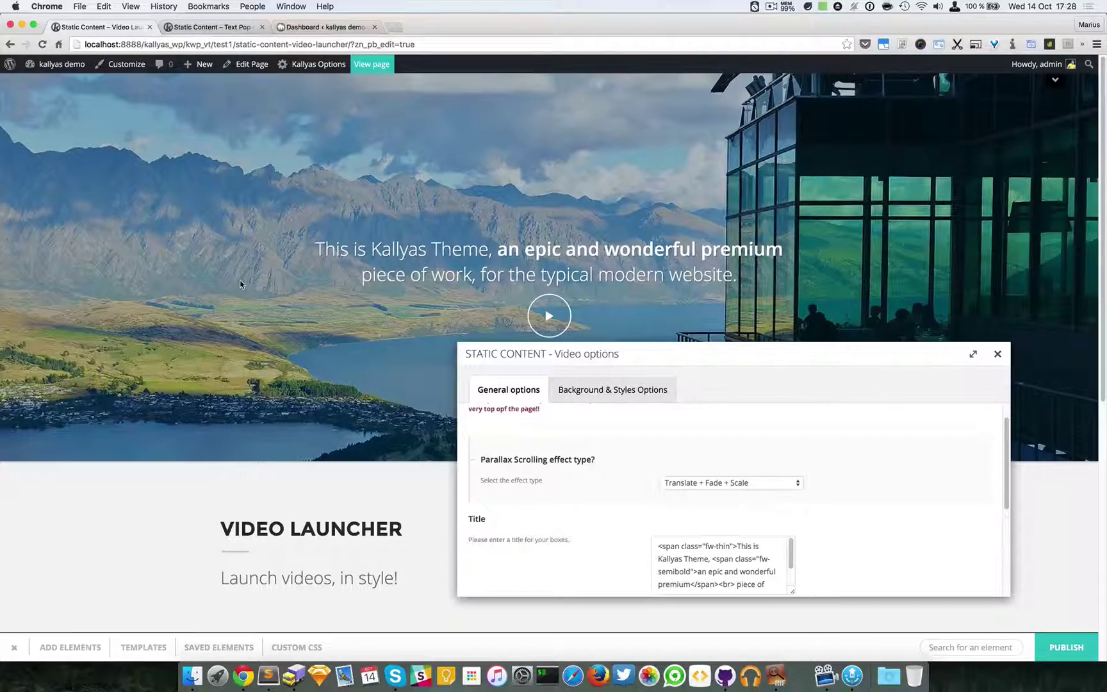
pyautogui.scroll(-2, 250, 273)
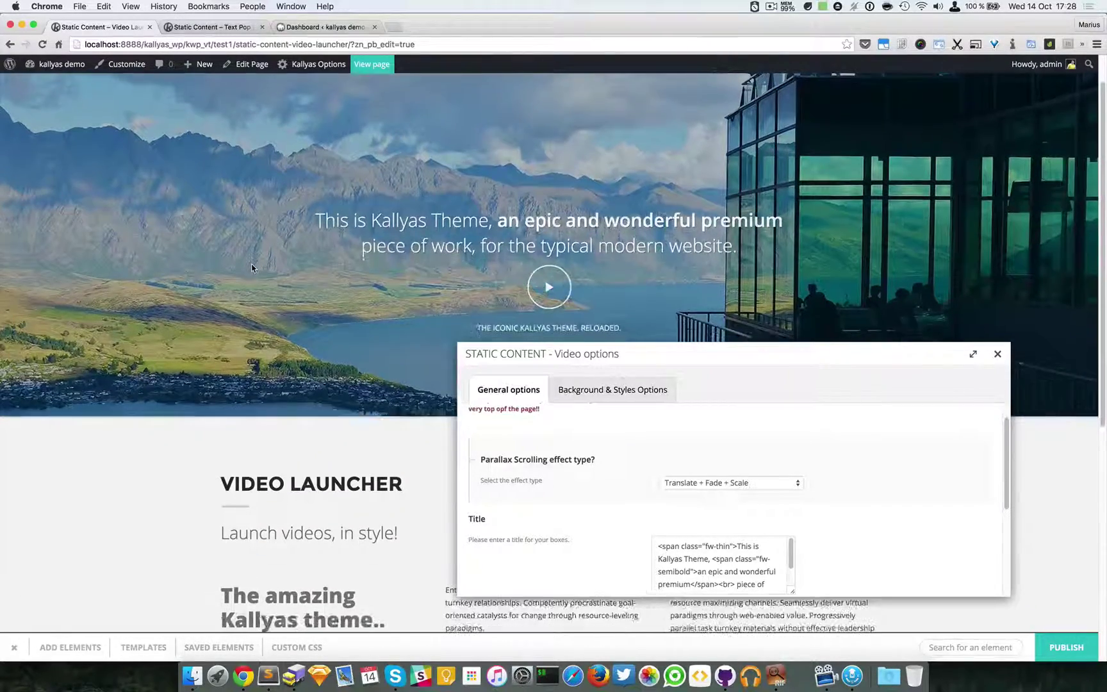
pyautogui.scroll(-2, 252, 268)
pyautogui.scroll(1, 252, 268)
pyautogui.scroll(-1, 251, 268)
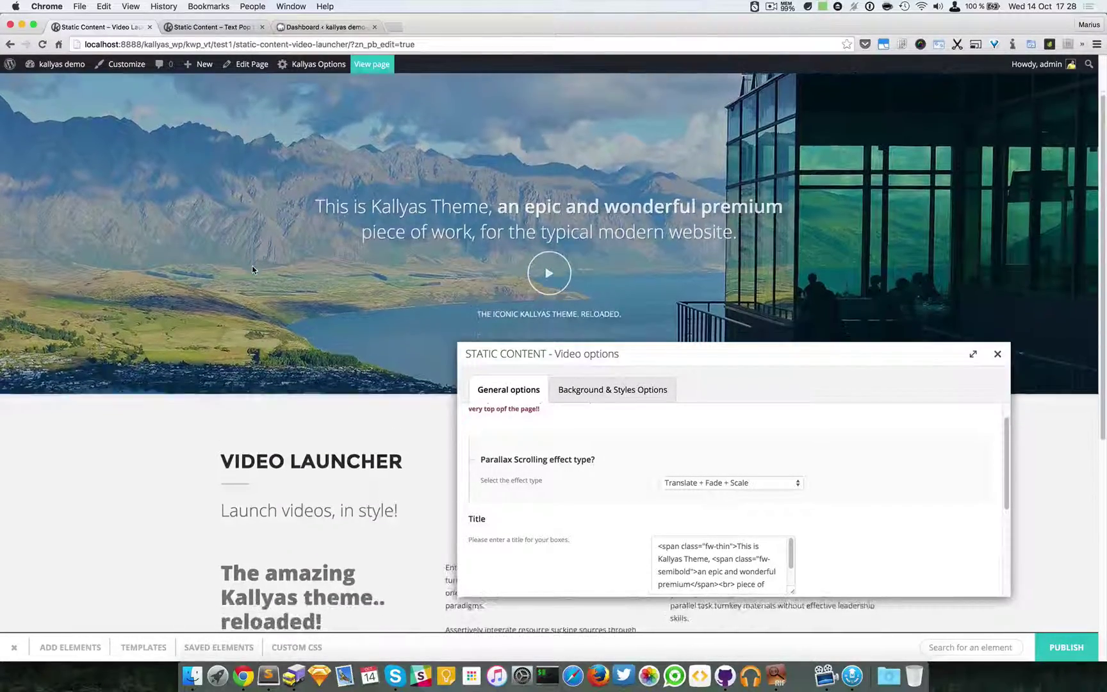
pyautogui.scroll(-2, 252, 269)
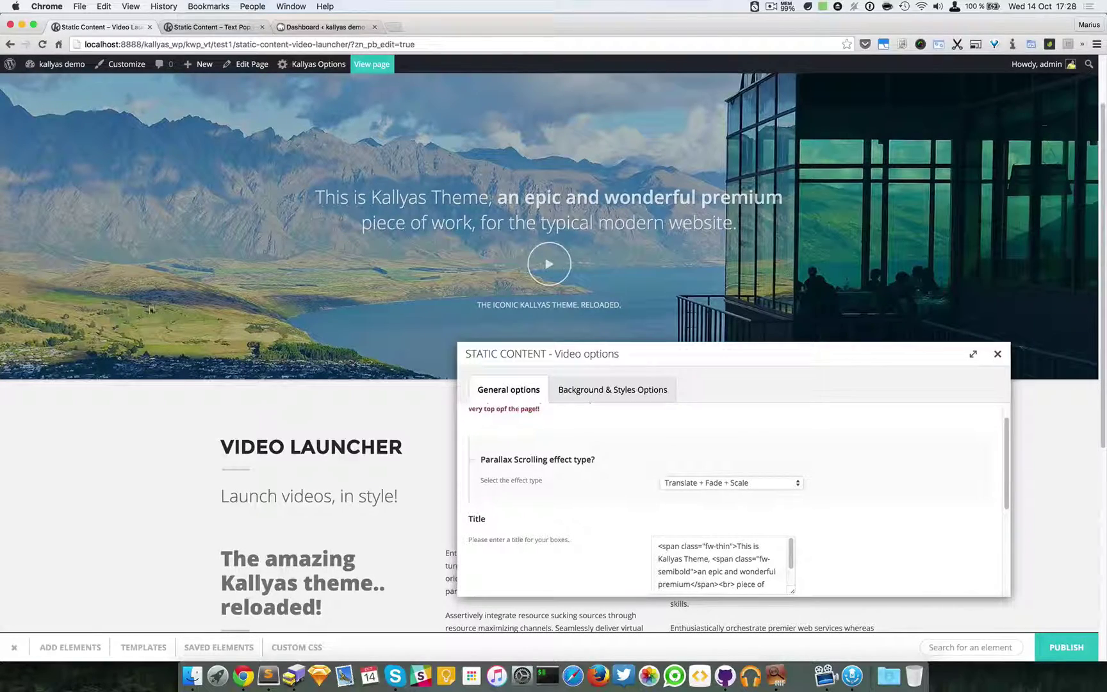
pyautogui.scroll(-1, 401, 336)
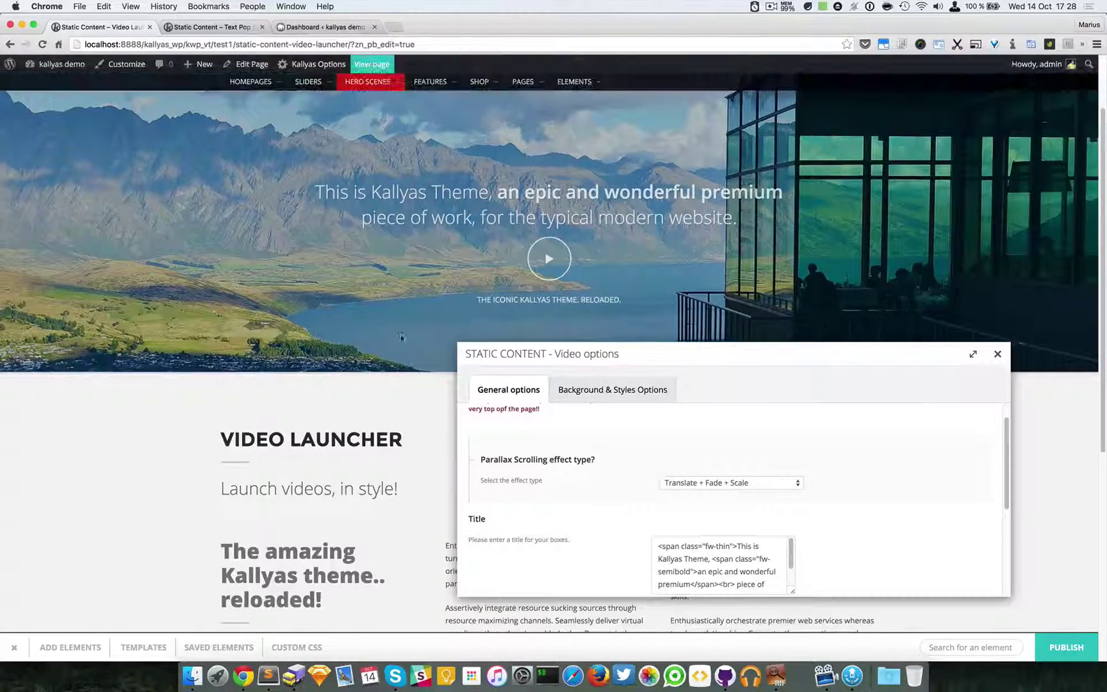
# Close the Video options, publish the page, and view it live in a new tab.
pyautogui.click(998, 354)
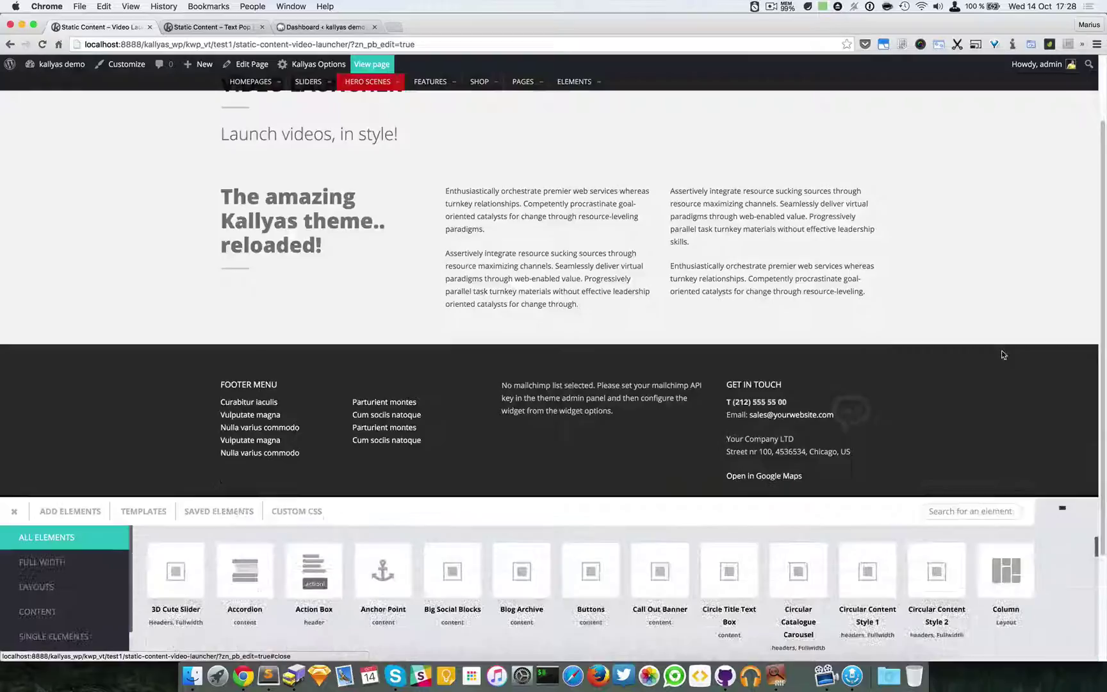
pyautogui.scroll(2, 930, 329)
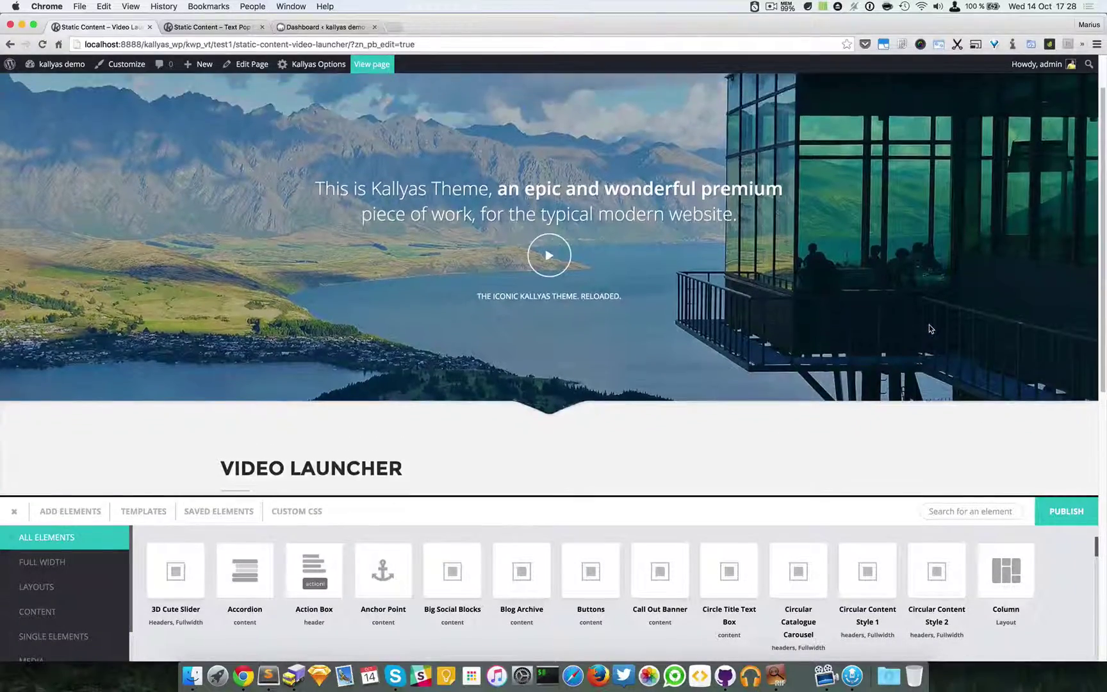
pyautogui.click(1067, 510)
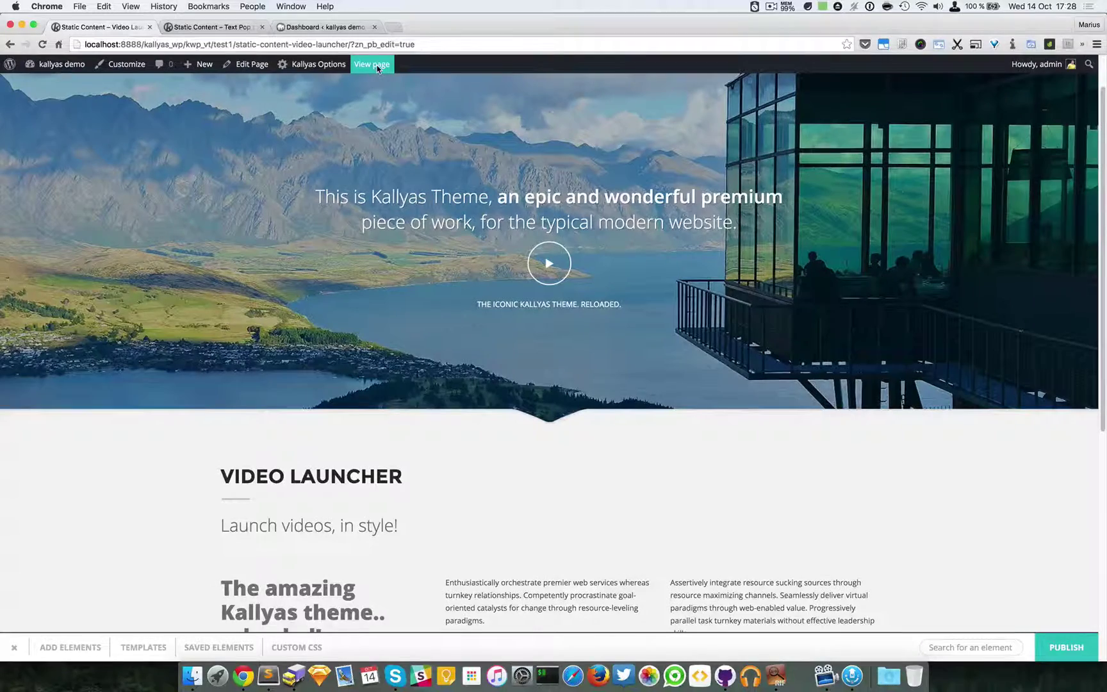
pyautogui.click(377, 65)
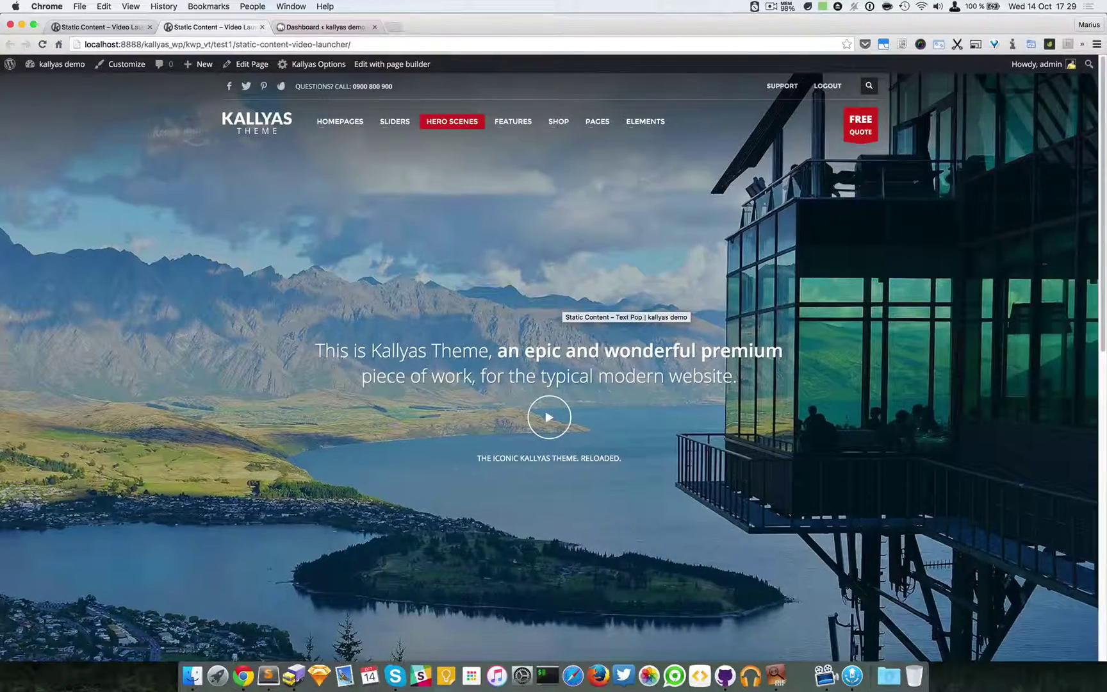
pyautogui.scroll(-3, 748, 308)
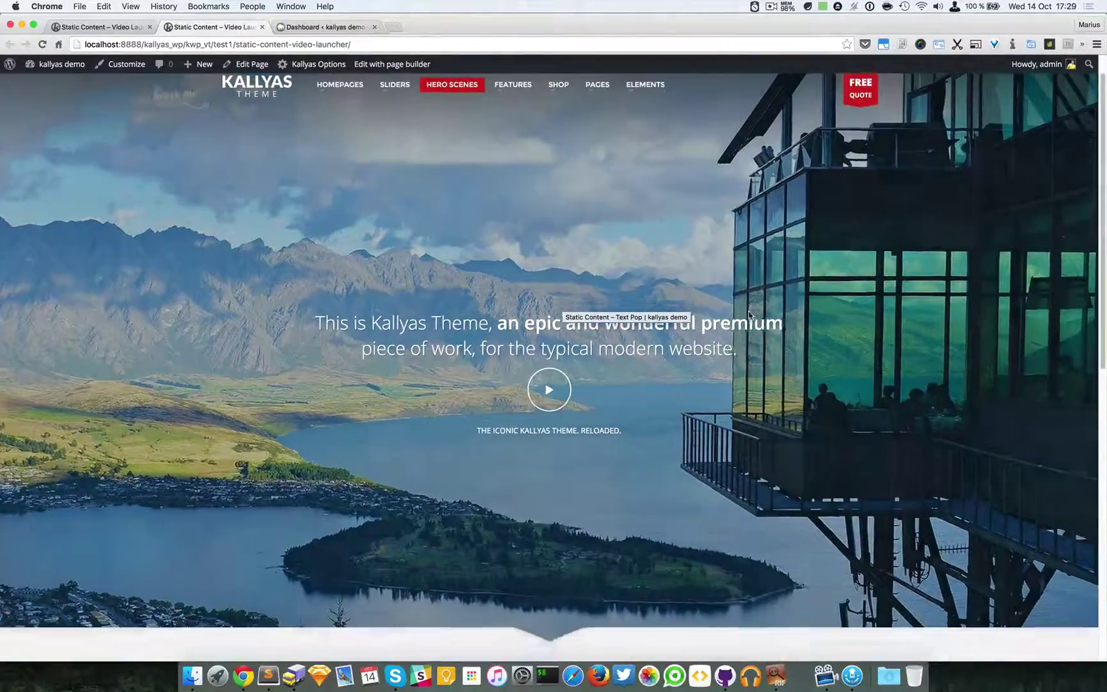
pyautogui.scroll(3, 730, 319)
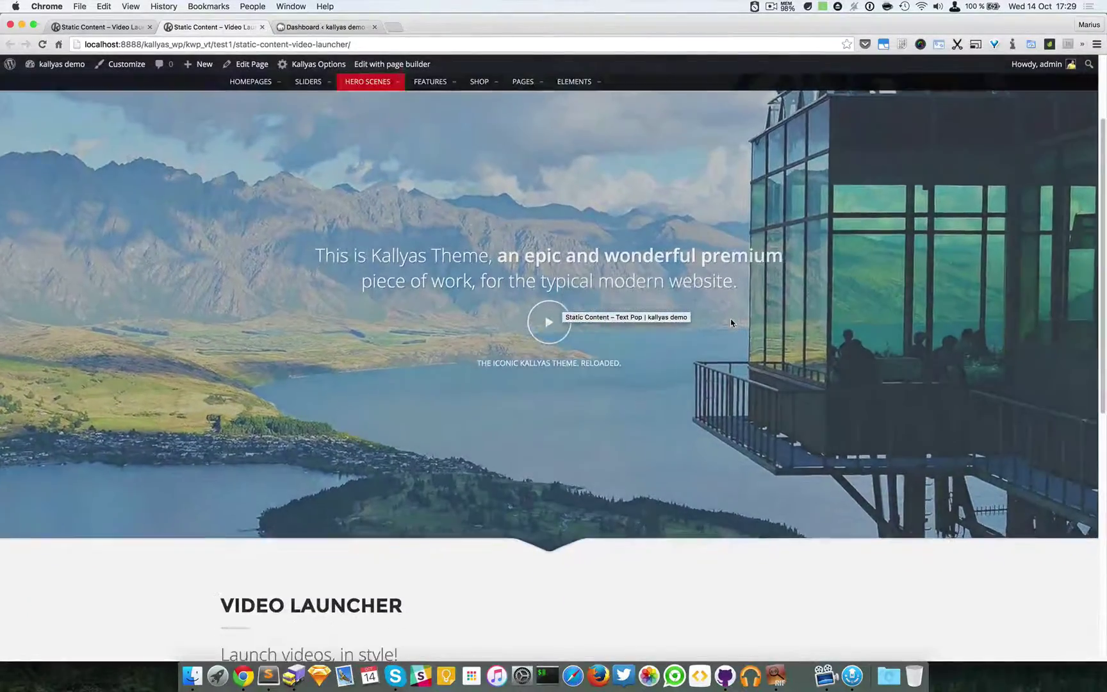
pyautogui.scroll(-1, 730, 319)
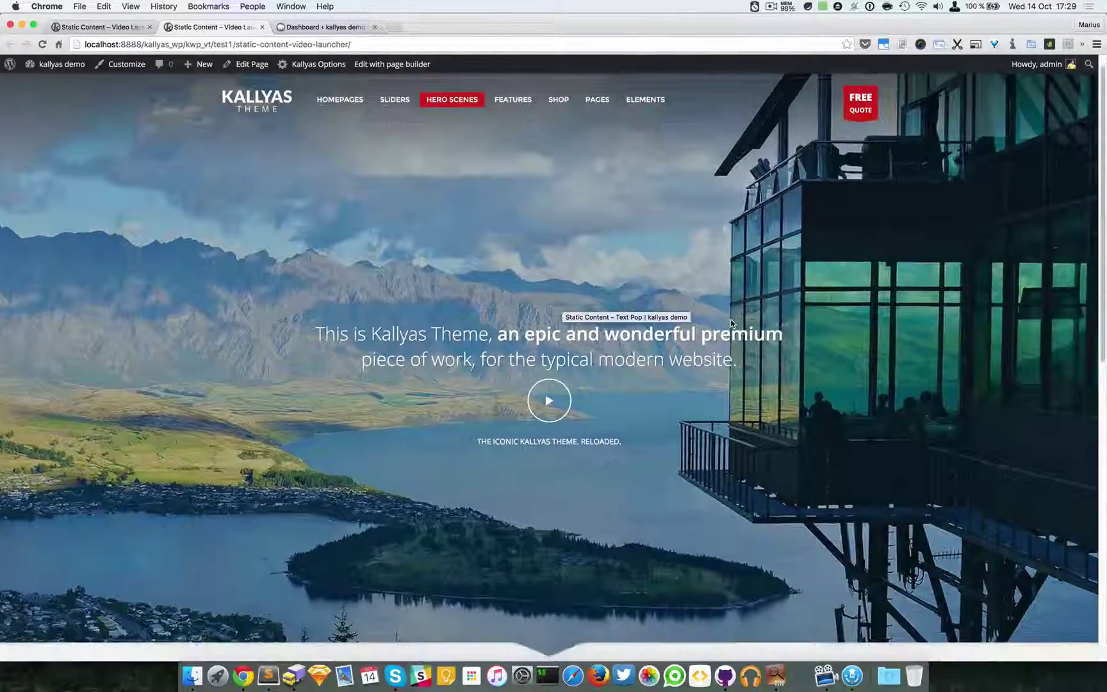
pyautogui.scroll(1, 730, 322)
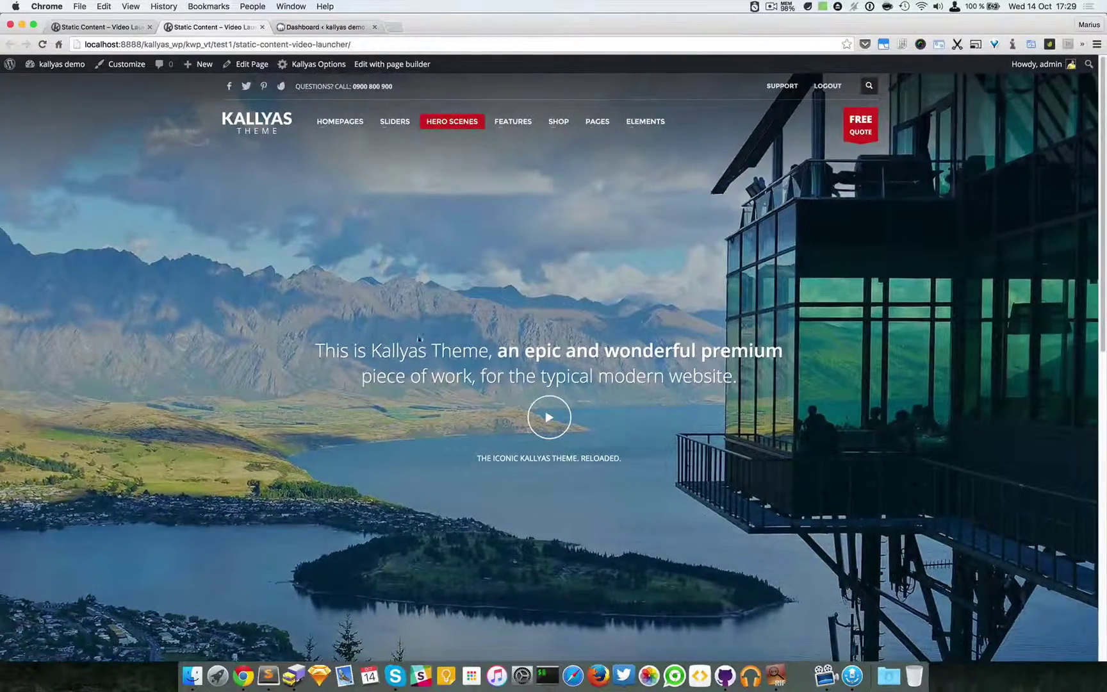
pyautogui.scroll(-4, 667, 459)
pyautogui.scroll(-2, 667, 459)
pyautogui.scroll(5, 667, 459)
pyautogui.click(102, 27)
# Reopen the STATIC CONTENT - Video options and enlarge the Title field to show its full HTML markup.
pyautogui.scroll(2, 466, 306)
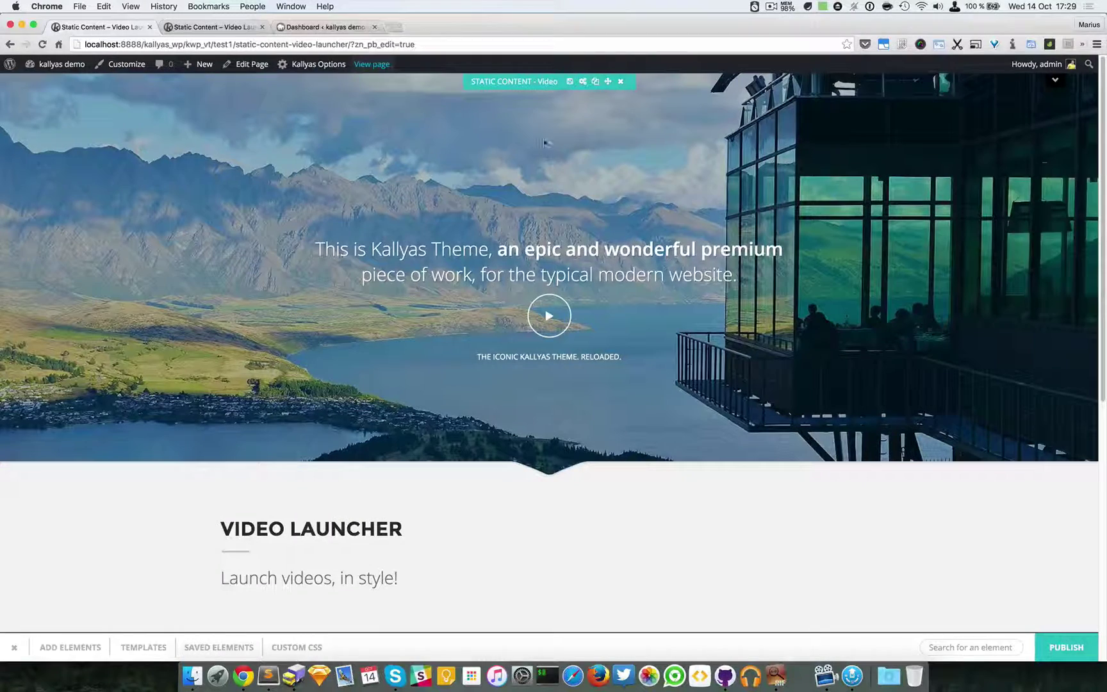
pyautogui.click(583, 82)
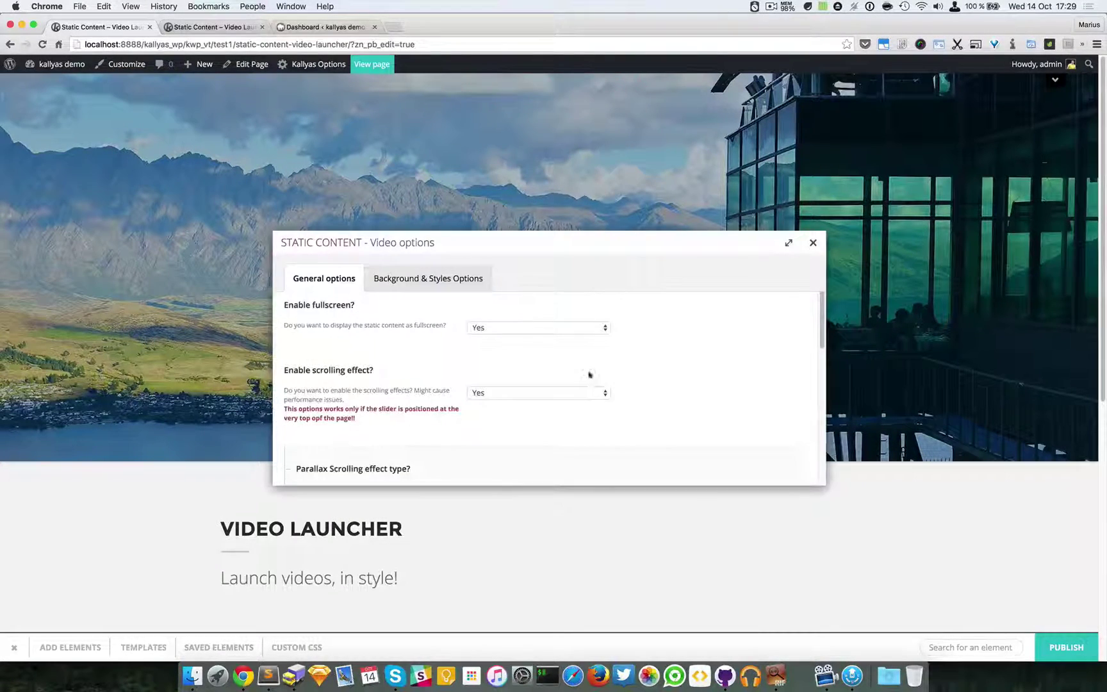
pyautogui.scroll(-2, 518, 351)
pyautogui.scroll(-3, 519, 351)
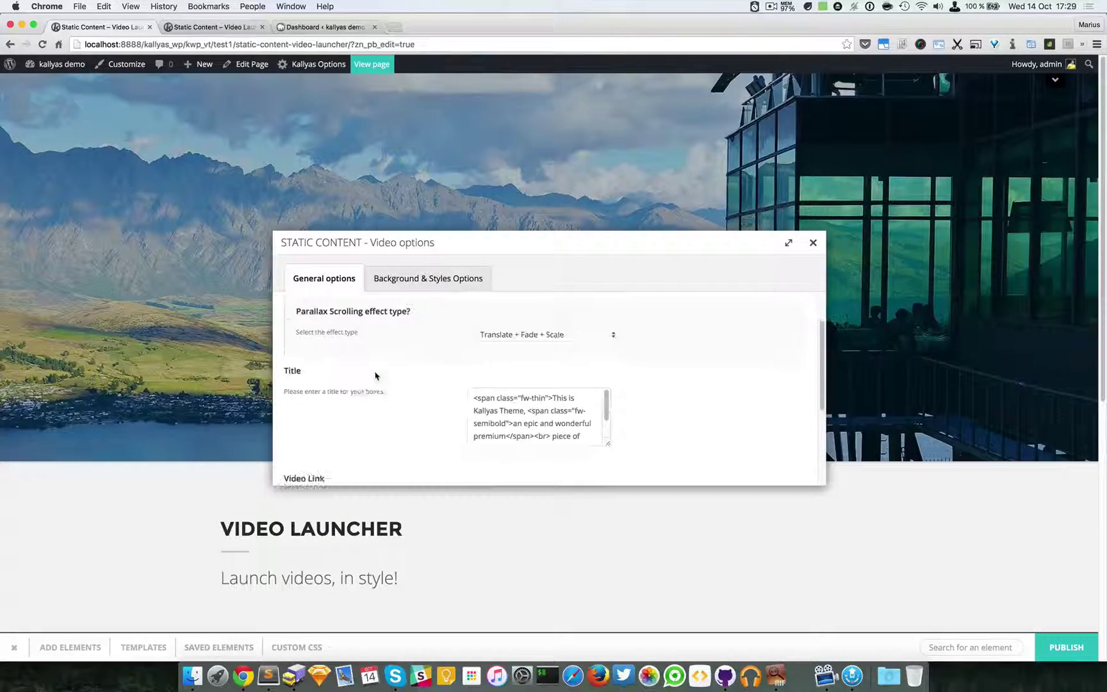
pyautogui.moveTo(404, 237); pyautogui.dragTo(637, 383)
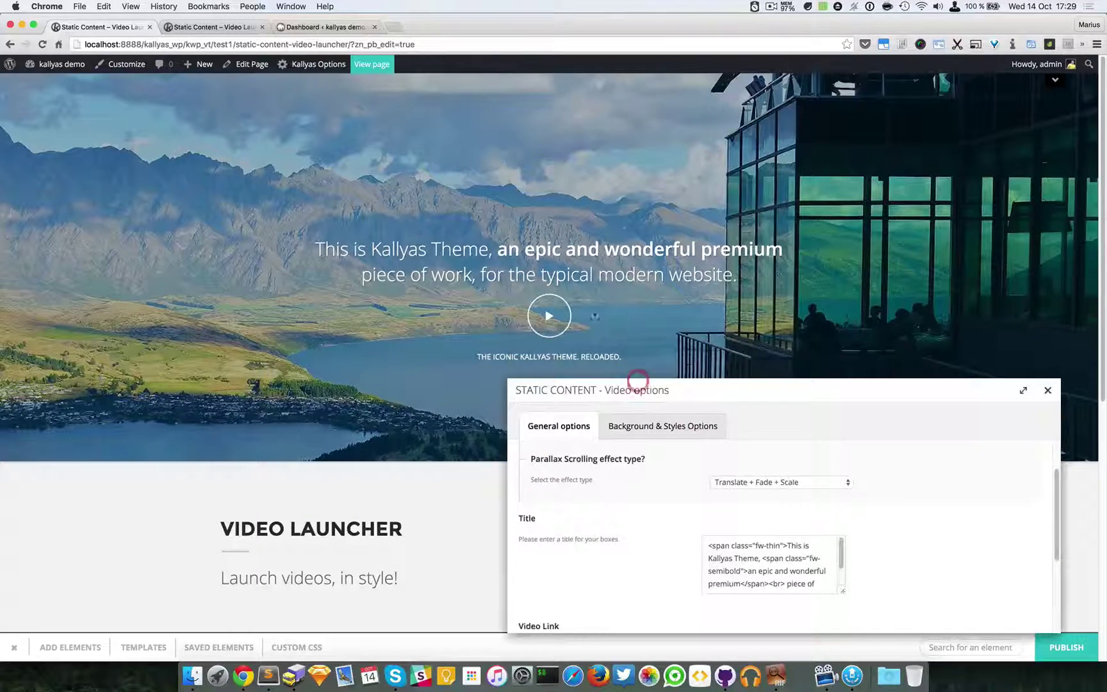
pyautogui.scroll(-1, 753, 564)
pyautogui.scroll(-1, 752, 564)
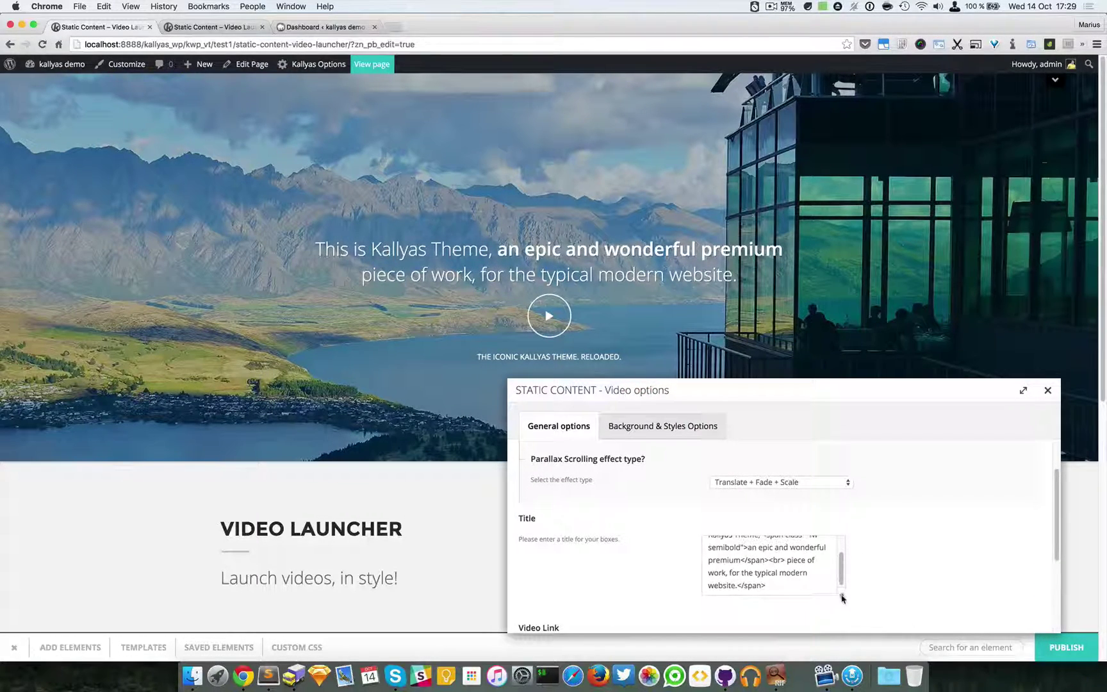
pyautogui.moveTo(841, 592); pyautogui.dragTo(847, 645)
pyautogui.scroll(-2, 879, 550)
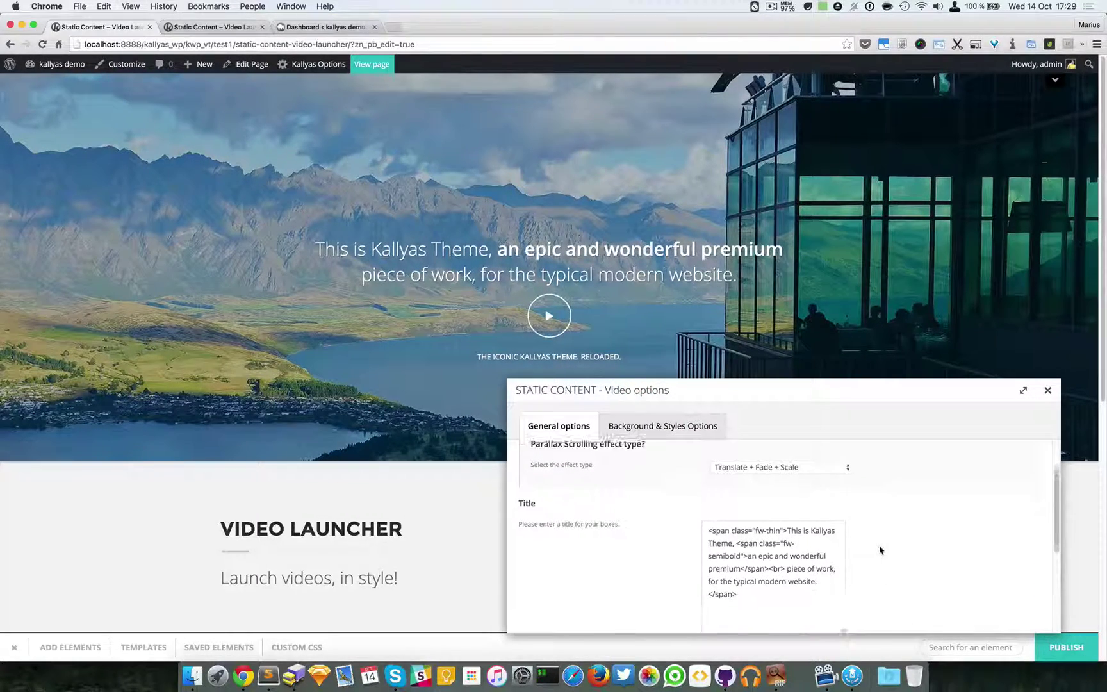
pyautogui.click(795, 539)
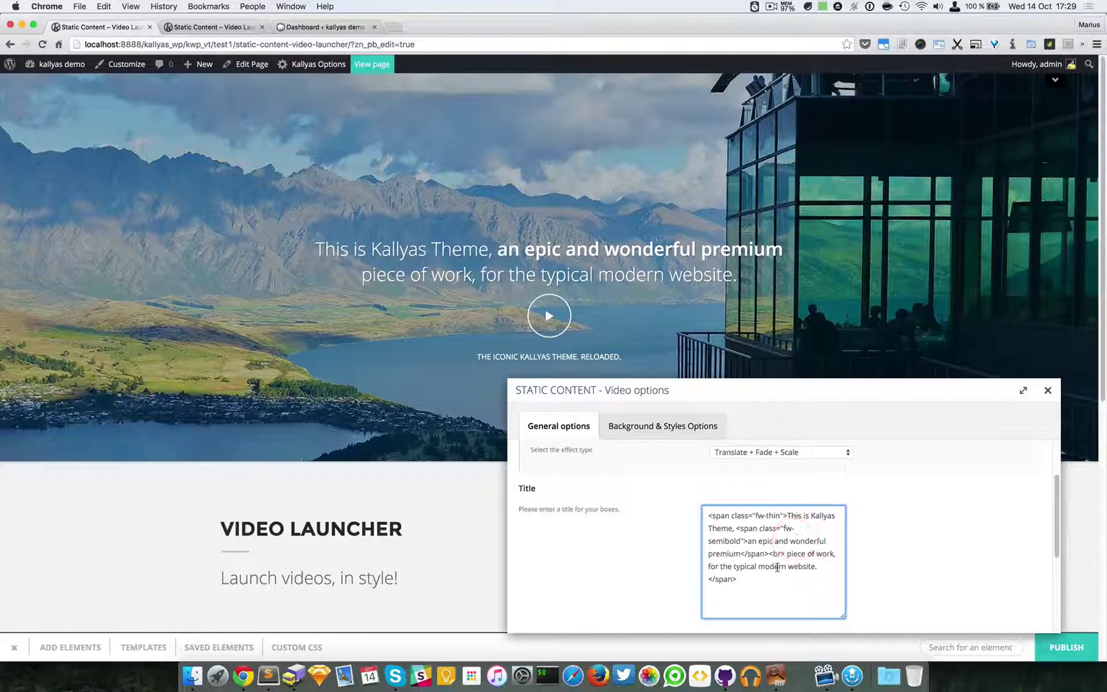
pyautogui.moveTo(778, 588); pyautogui.dragTo(618, 466)
pyautogui.click(766, 595)
pyautogui.click(717, 516)
pyautogui.doubleClick(740, 515)
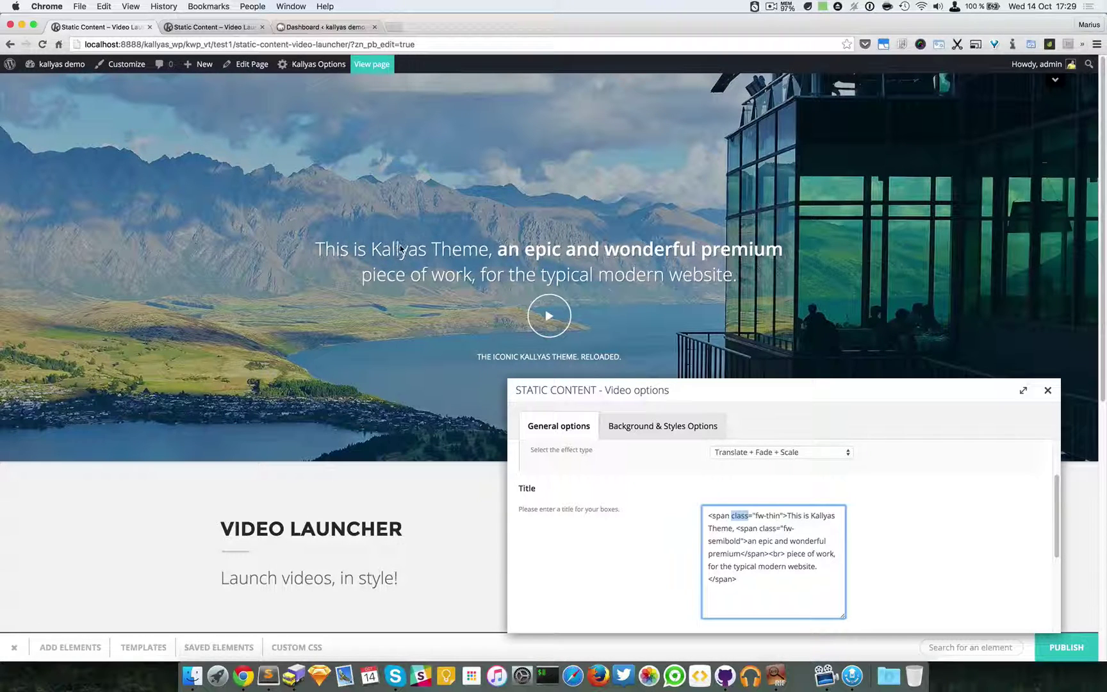
pyautogui.click(801, 511)
pyautogui.moveTo(741, 529); pyautogui.dragTo(768, 555)
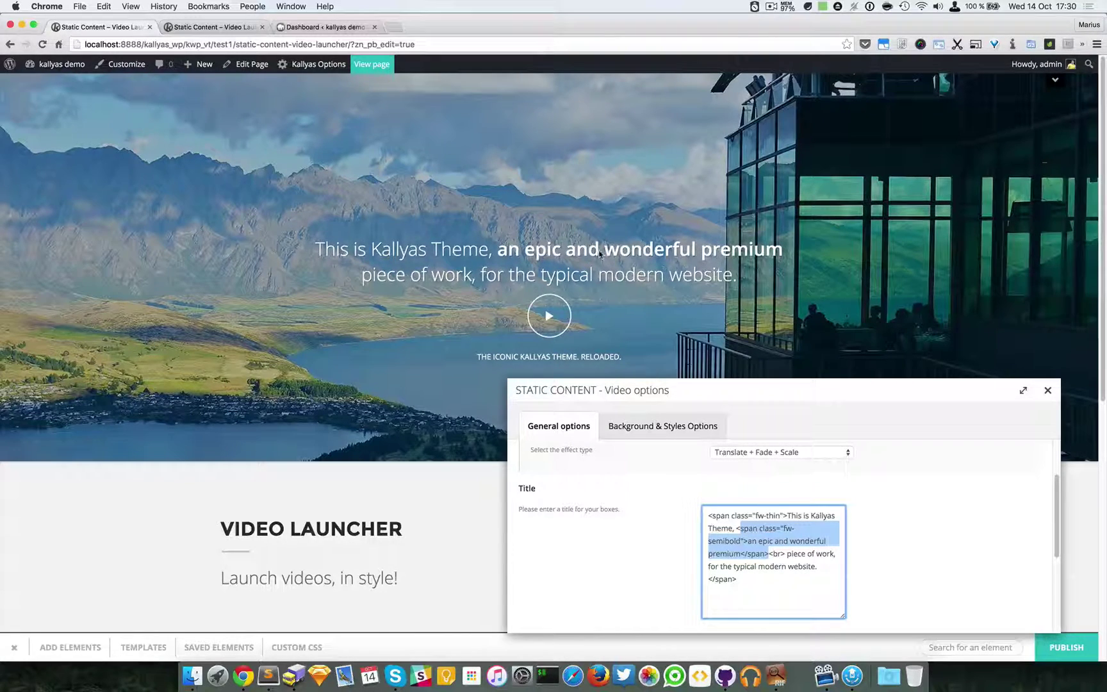
pyautogui.click(762, 569)
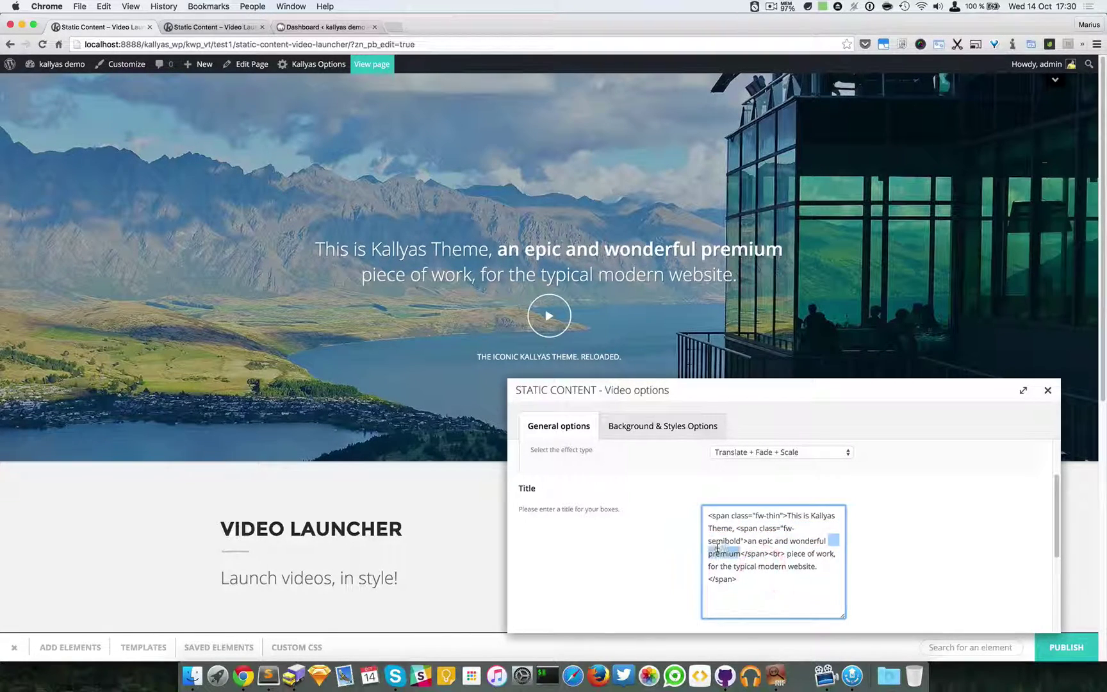
pyautogui.doubleClick(720, 541)
pyautogui.click(784, 529)
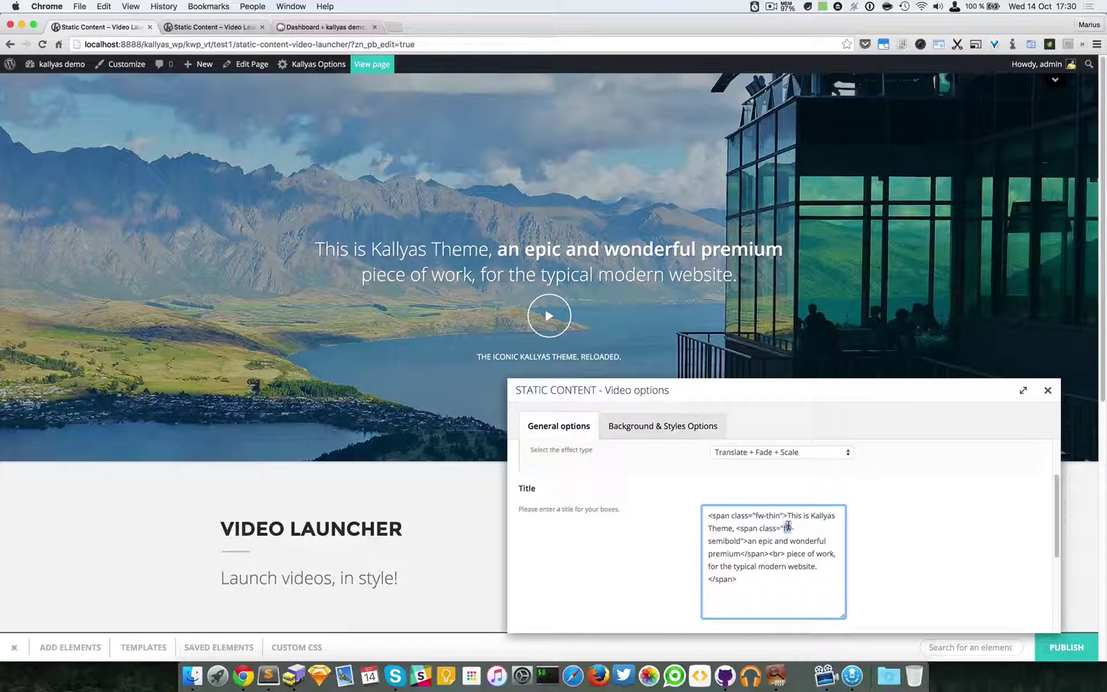
pyautogui.doubleClick(787, 529)
# Review the Vimeo Video Link and Video Description, then switch to Background & Styles Options.
pyautogui.scroll(-5, 946, 528)
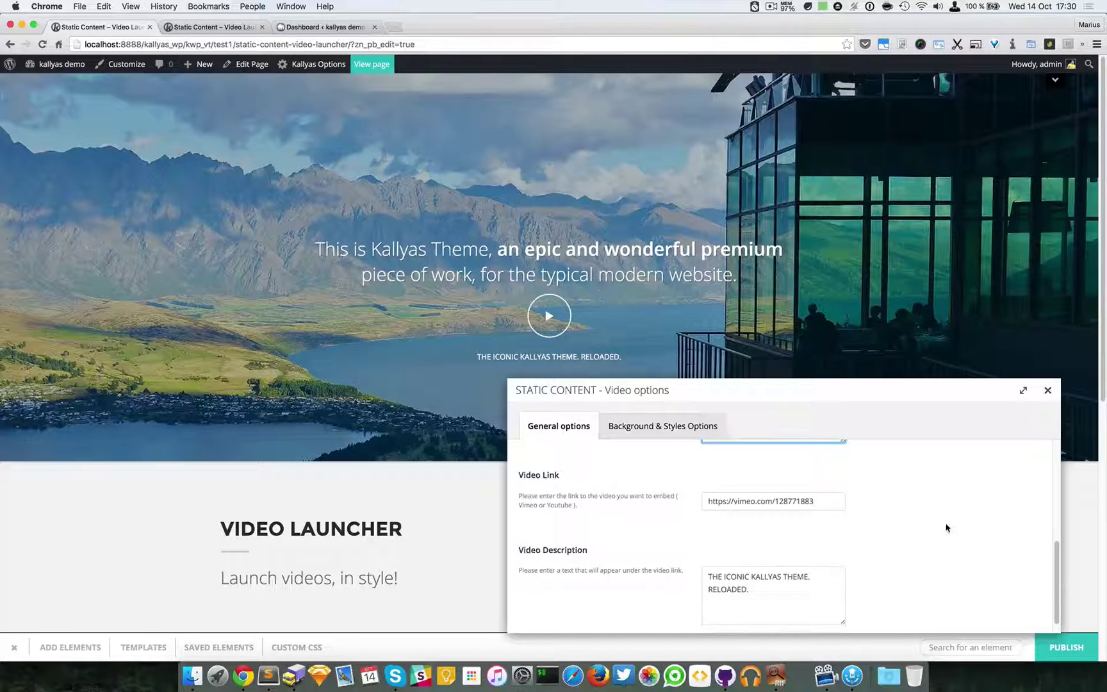
pyautogui.scroll(2, 702, 525)
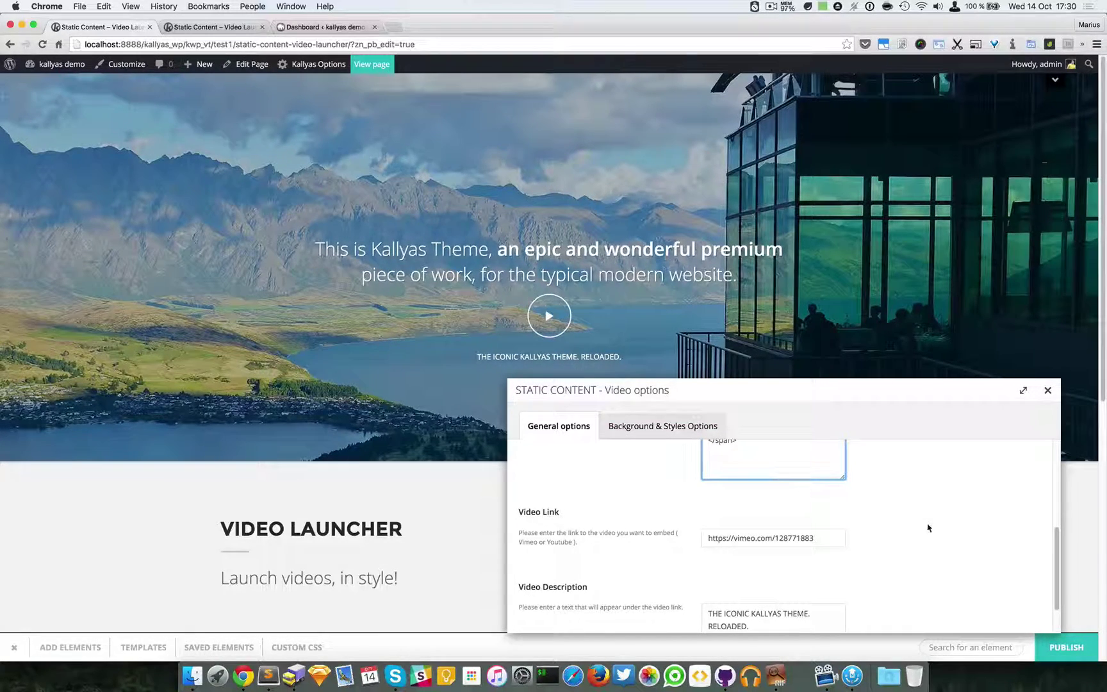
pyautogui.scroll(-2, 930, 526)
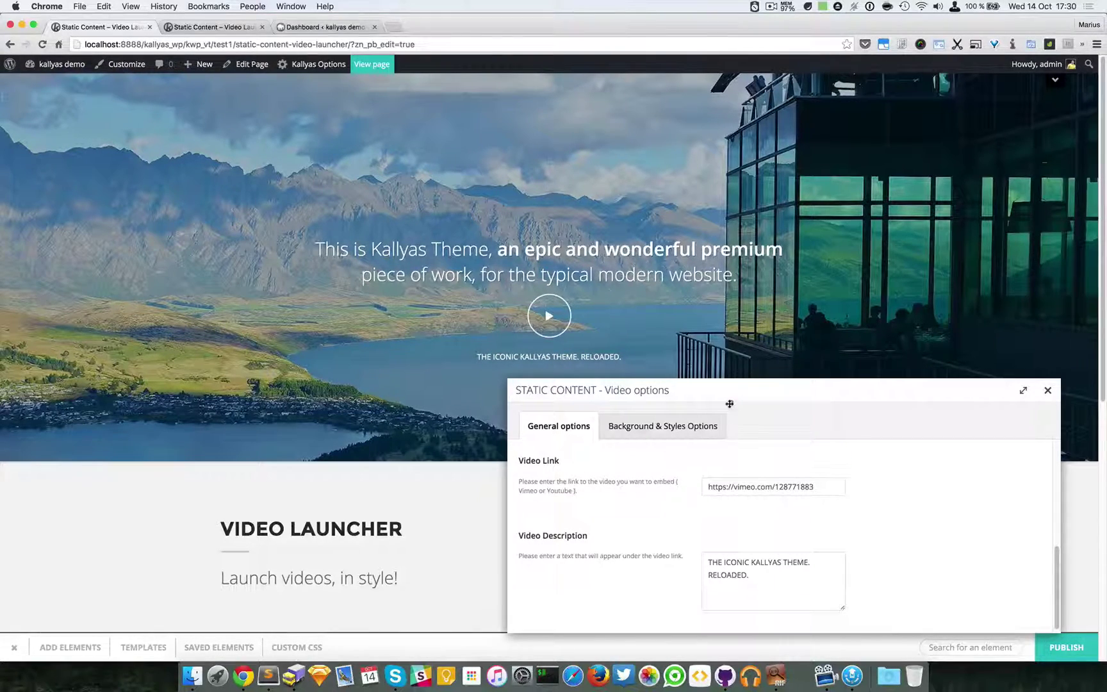
pyautogui.moveTo(729, 400); pyautogui.dragTo(729, 413)
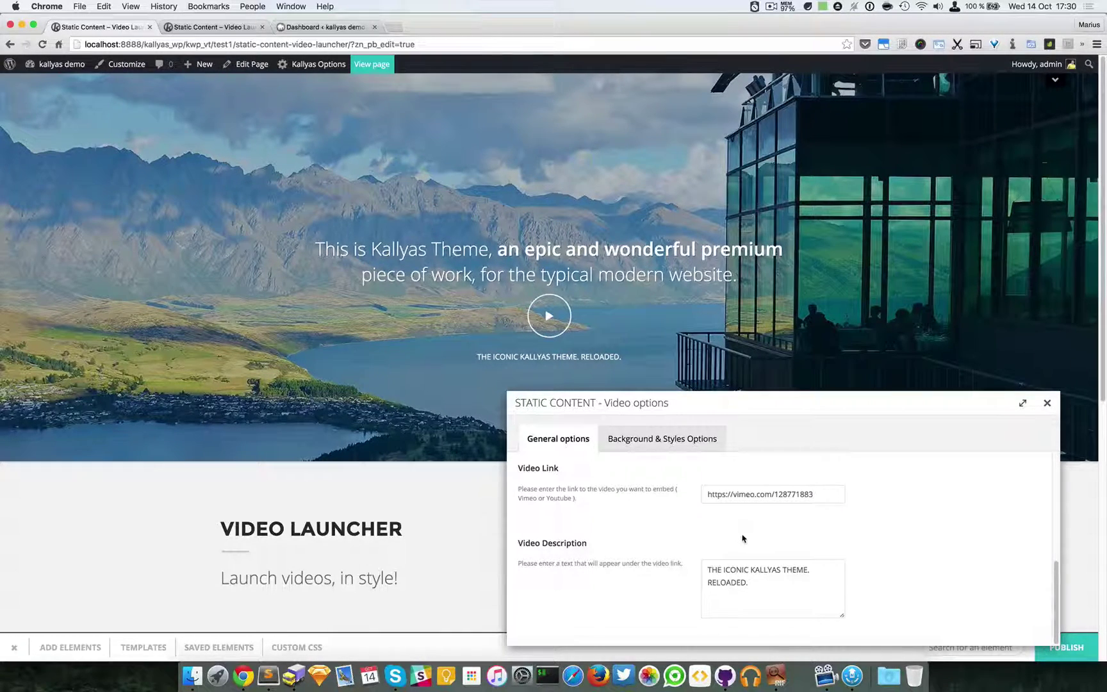
pyautogui.scroll(10, 742, 538)
pyautogui.click(689, 441)
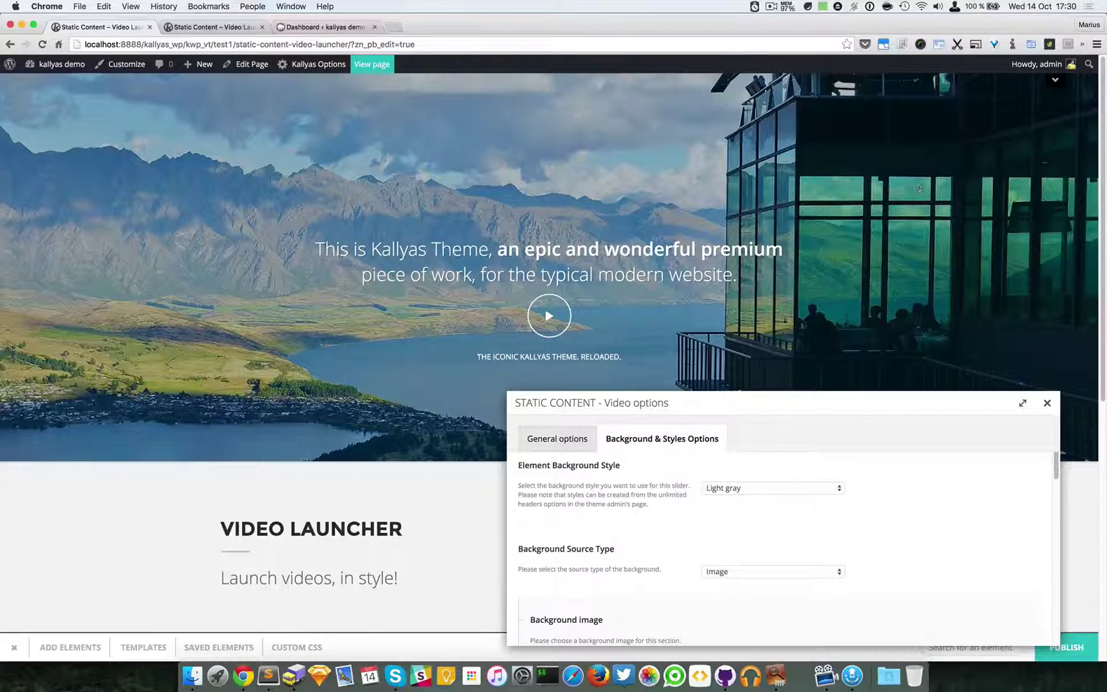
# Look over the Light gray Element Background Style, Image source type and background image settings.
pyautogui.scroll(-1, 701, 594)
pyautogui.scroll(-5, 701, 594)
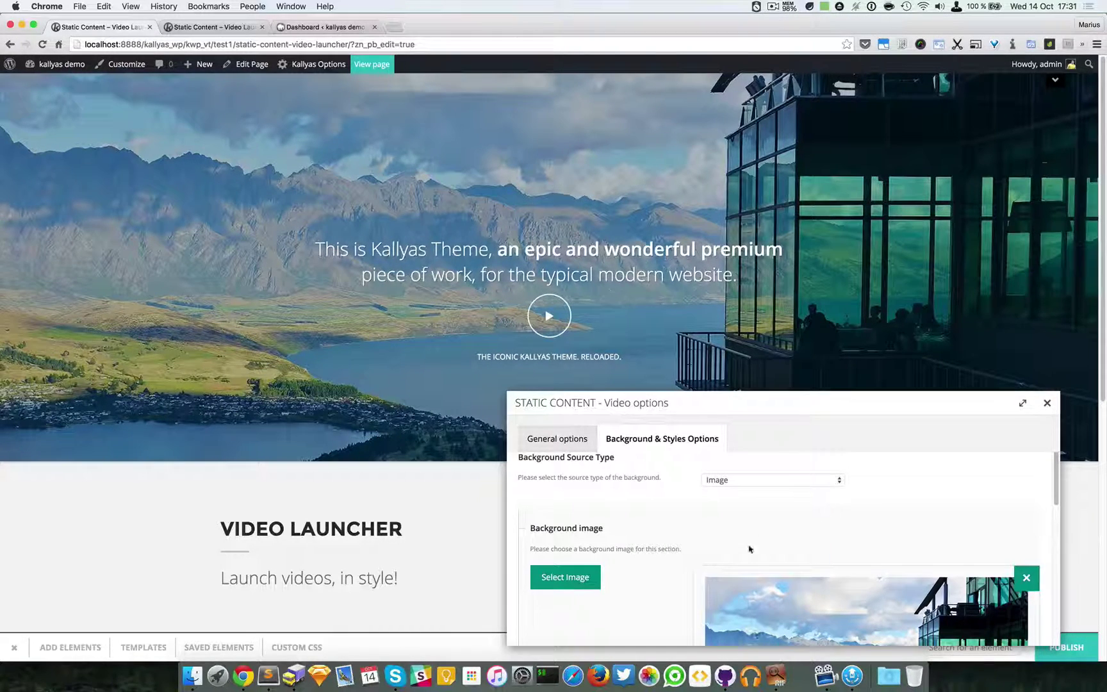
pyautogui.scroll(-2, 769, 551)
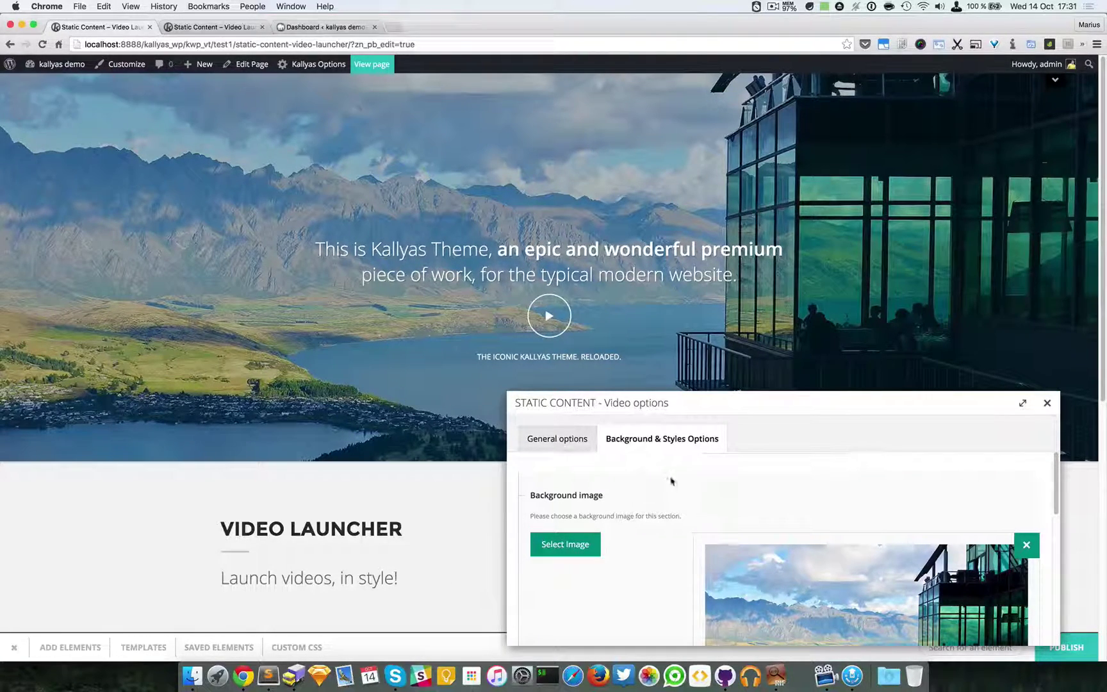
pyautogui.scroll(3, 667, 501)
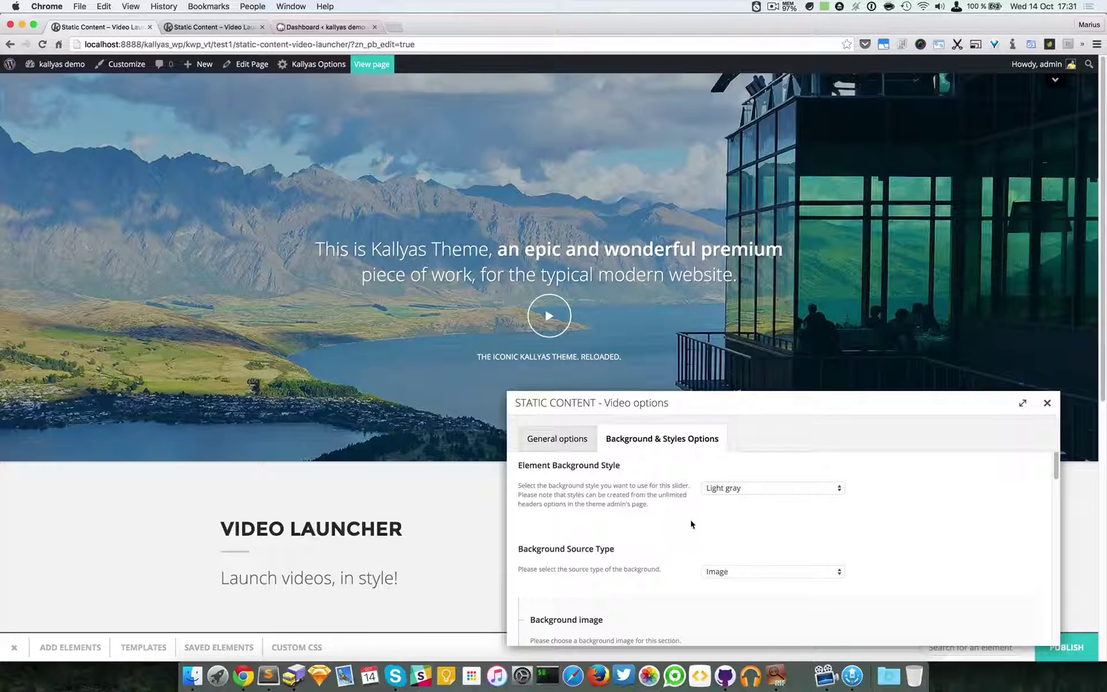
pyautogui.moveTo(671, 400); pyautogui.dragTo(643, 333)
pyautogui.click(1012, 336)
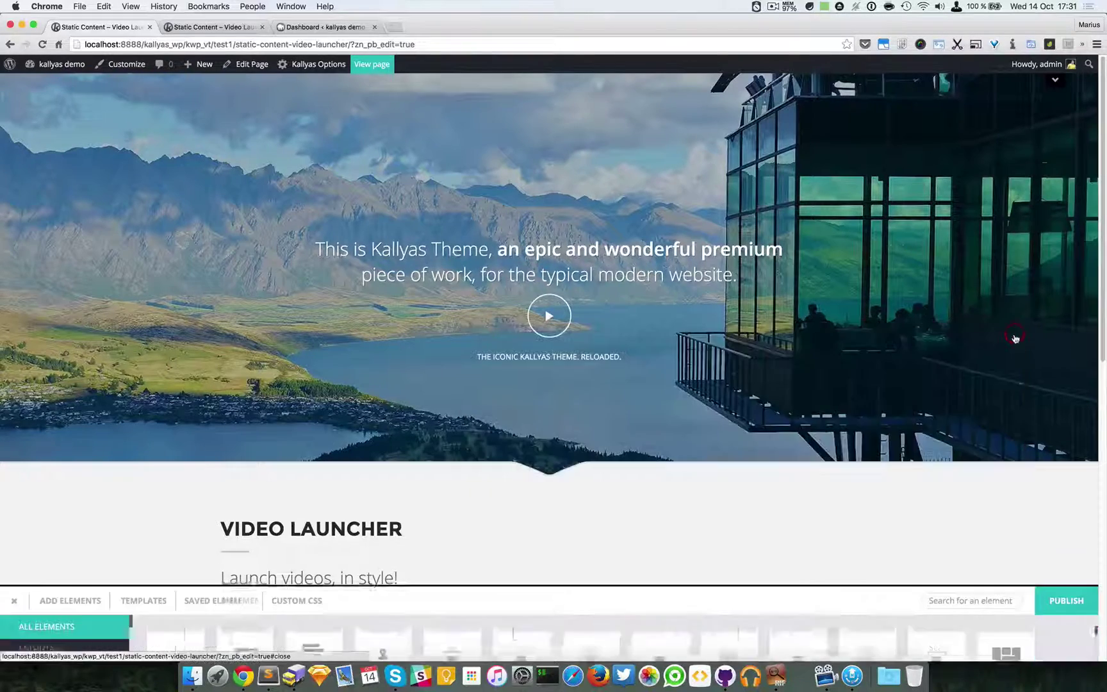